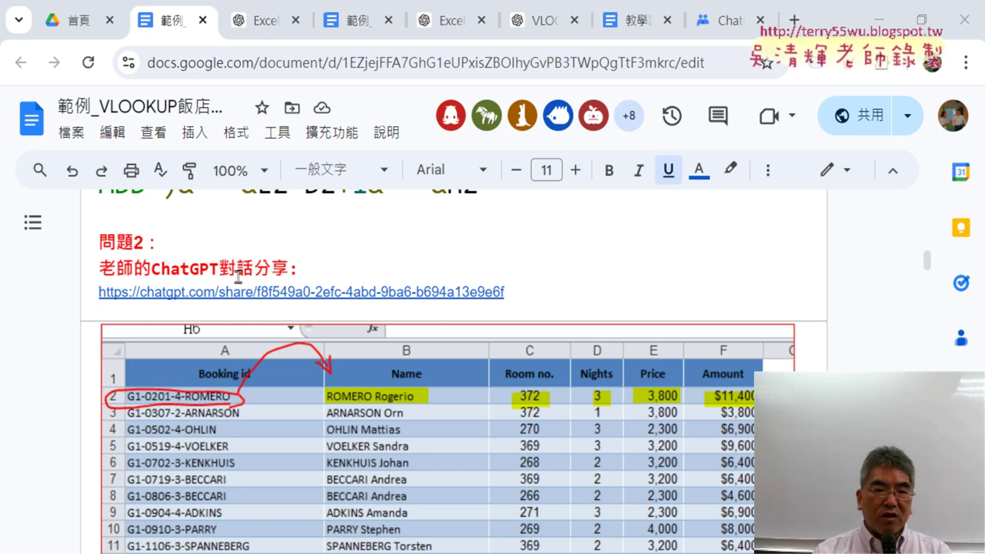
Look over the sample Booking id lookup table in Google Docs, then bring up Excel's Bill List sheet
{"action": "scroll", "coordinate": [239, 278], "scroll_direction": "down", "scroll_amount": 1}
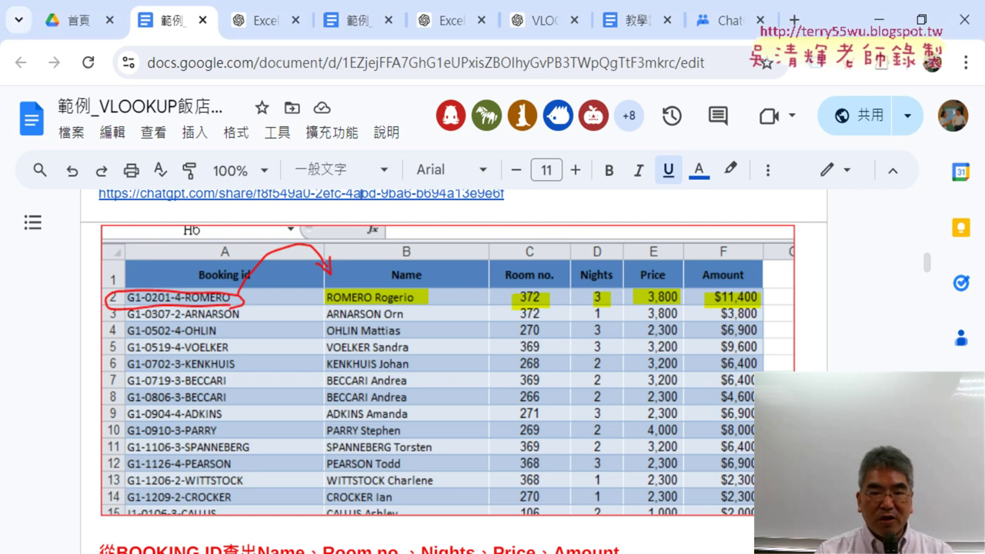
{"action": "left_click", "coordinate": [666, 550]}
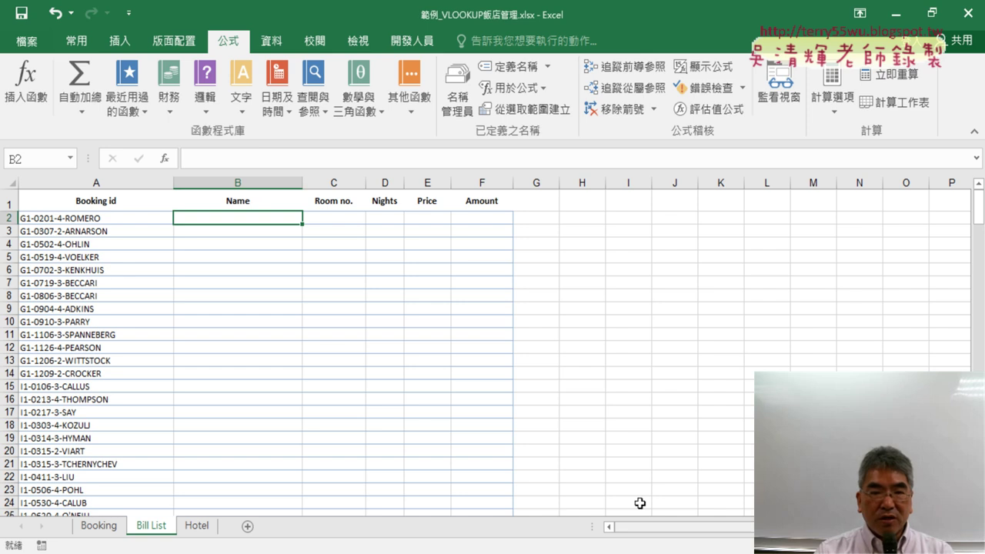
{"action": "left_click", "coordinate": [458, 104]}
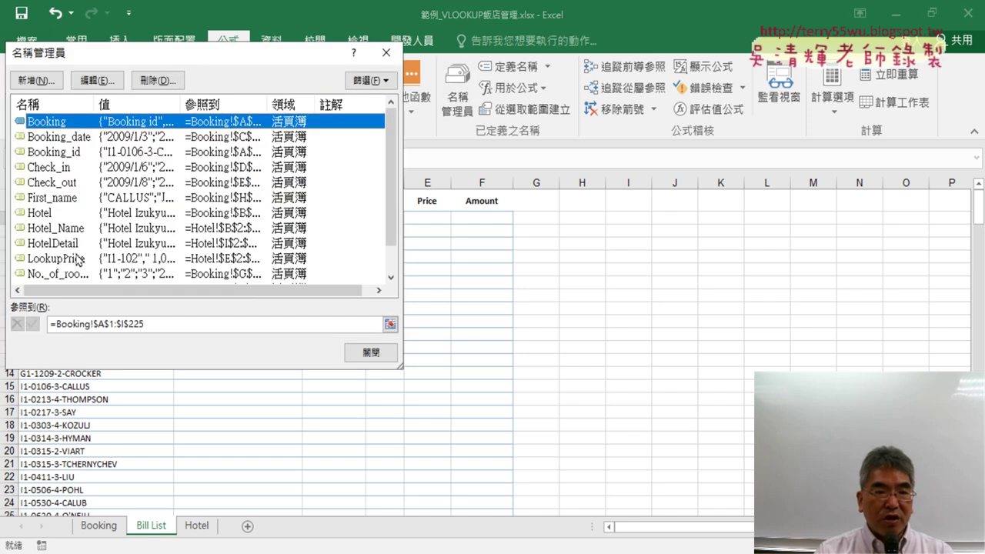
{"action": "left_click", "coordinate": [67, 259]}
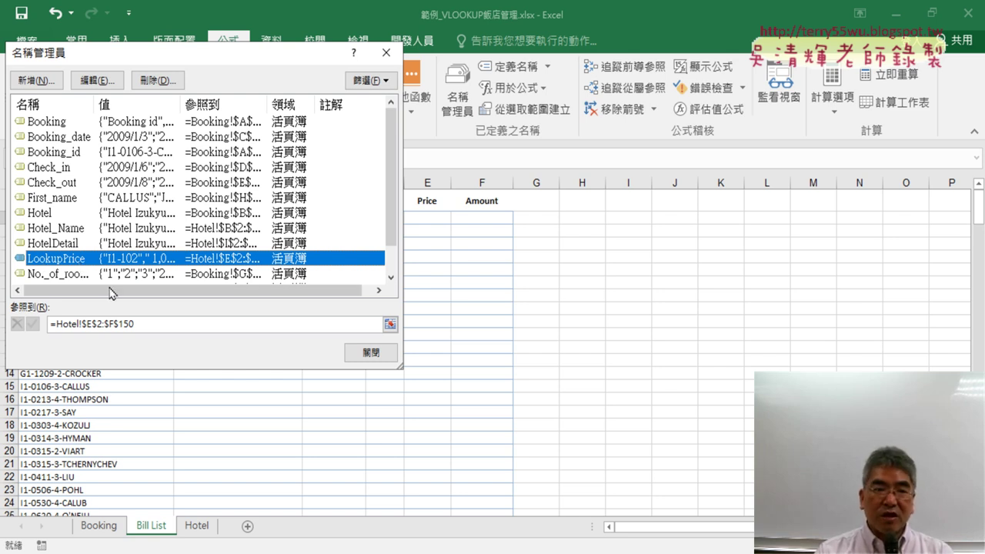
{"action": "left_click_drag", "start_coordinate": [231, 63], "coordinate": [276, 72]}
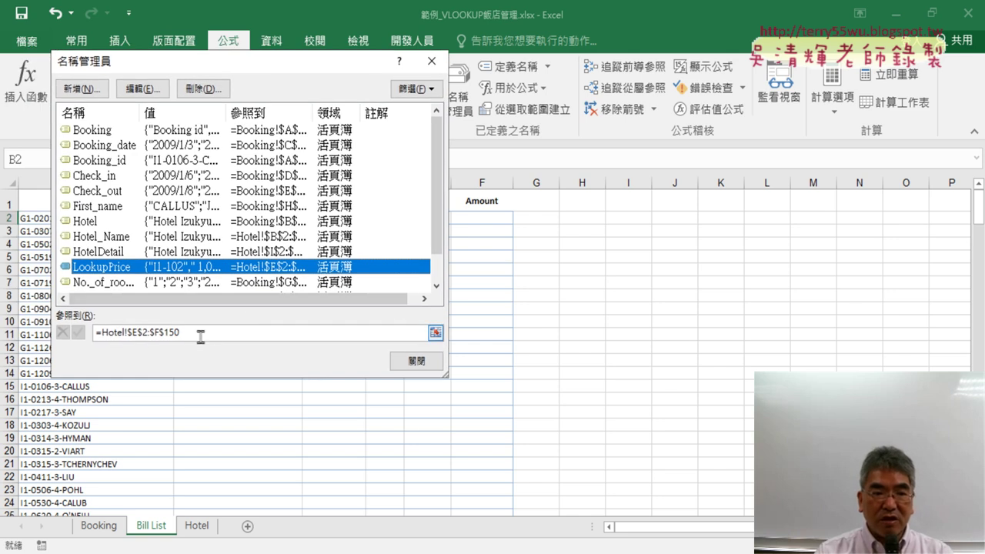
{"action": "left_click", "coordinate": [200, 336]}
{"action": "left_click_drag", "start_coordinate": [304, 68], "coordinate": [746, 88]}
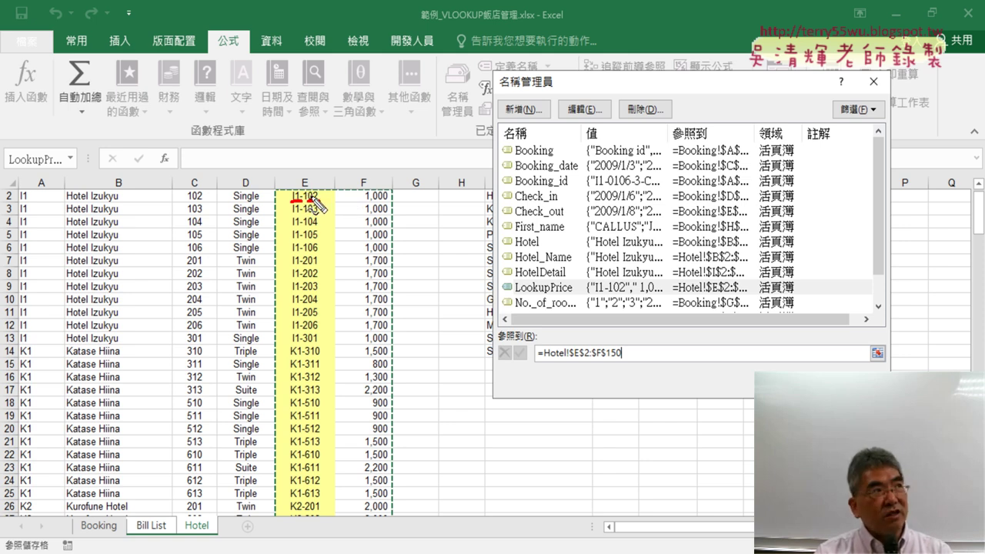
{"action": "left_click_drag", "start_coordinate": [361, 204], "coordinate": [388, 202]}
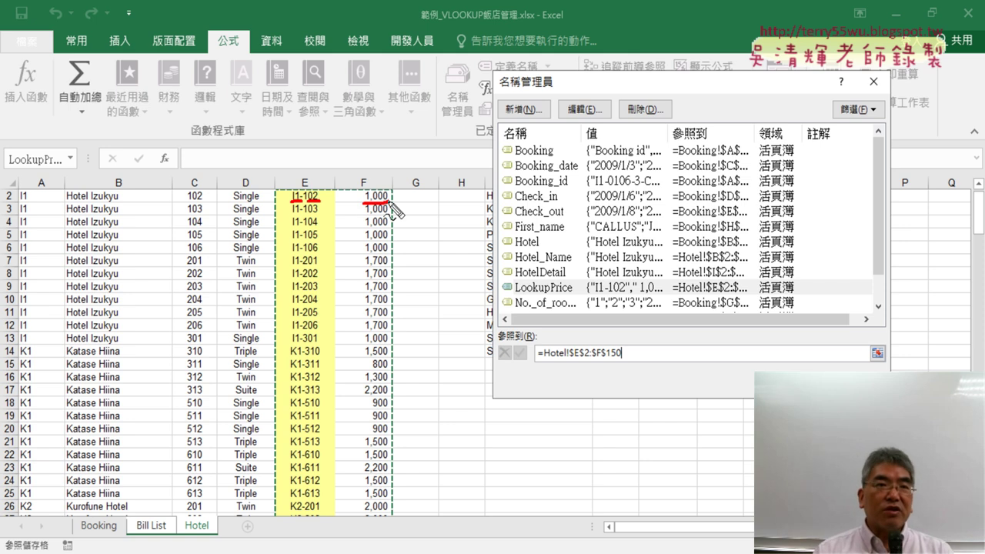
{"action": "key", "text": "Escape"}
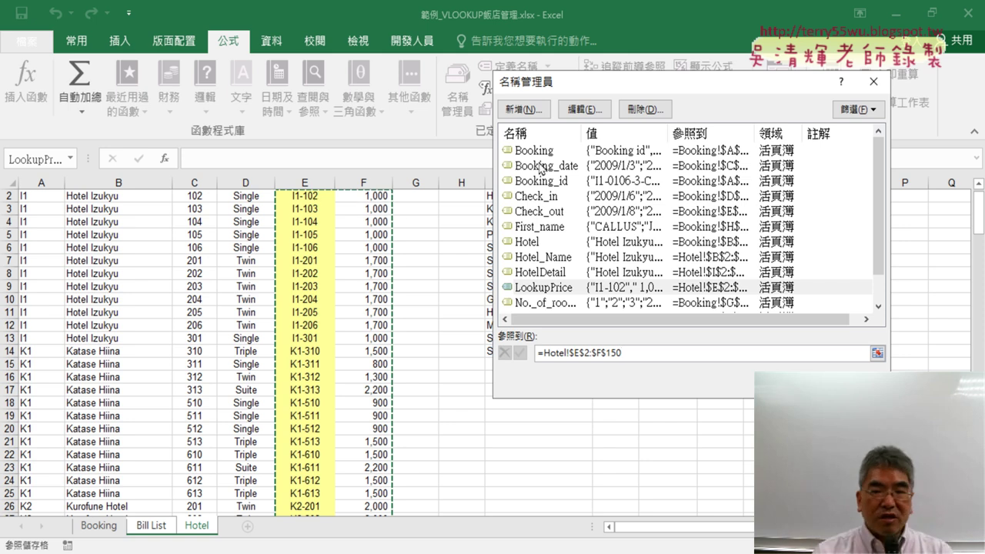
{"action": "key", "text": "Escape"}
{"action": "left_click", "coordinate": [151, 525]}
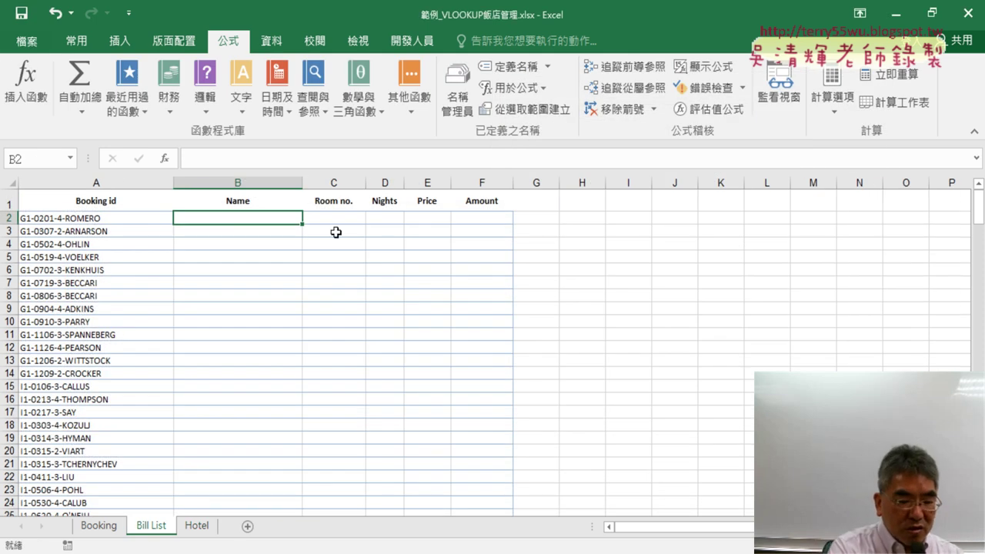
{"action": "key", "text": "ctrl+2"}
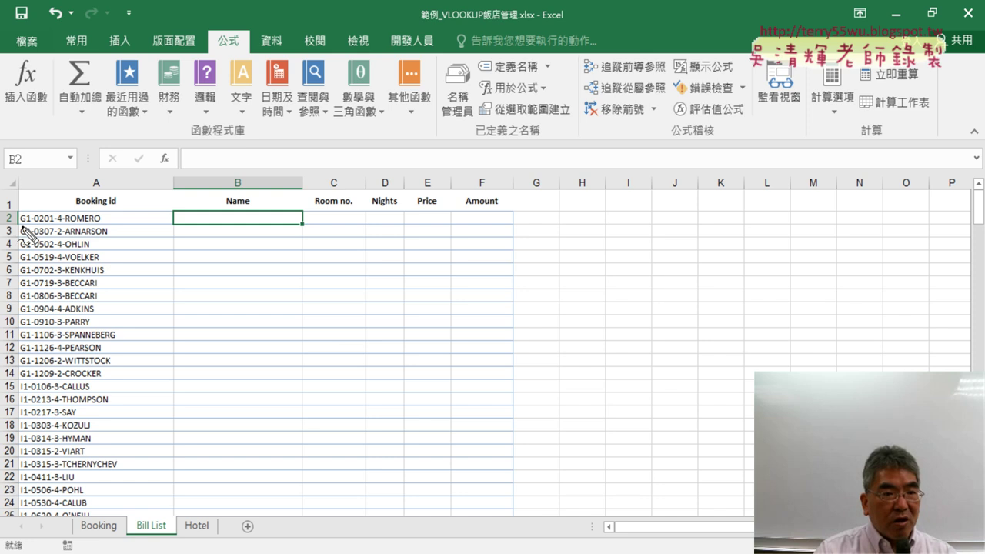
{"action": "left_click_drag", "start_coordinate": [22, 226], "coordinate": [36, 225]}
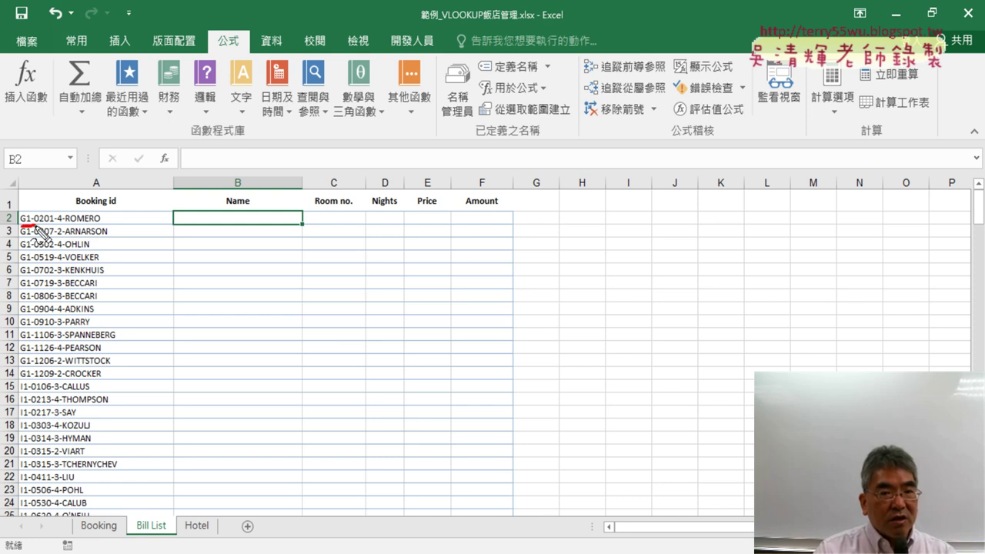
{"action": "left_click_drag", "start_coordinate": [313, 222], "coordinate": [343, 222]}
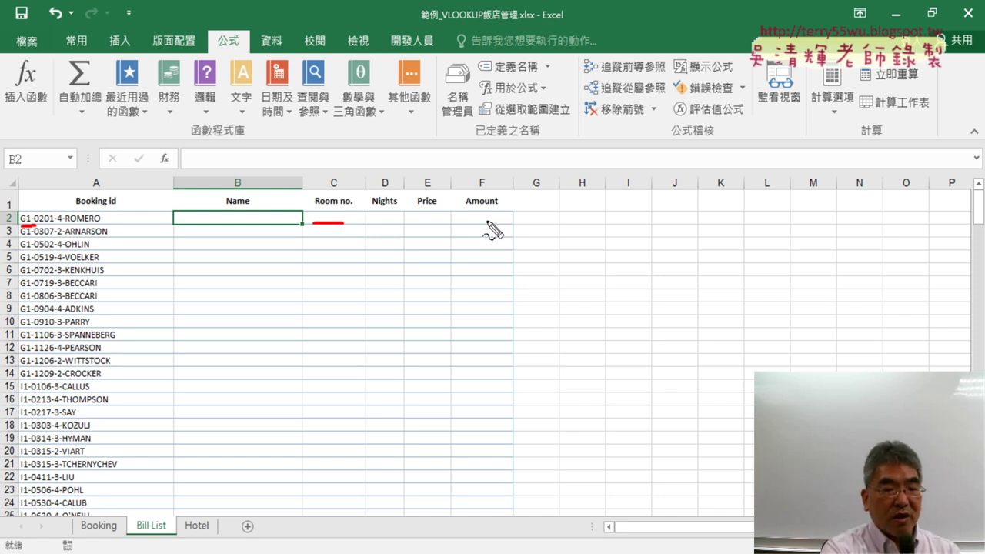
{"action": "key", "text": "Escape"}
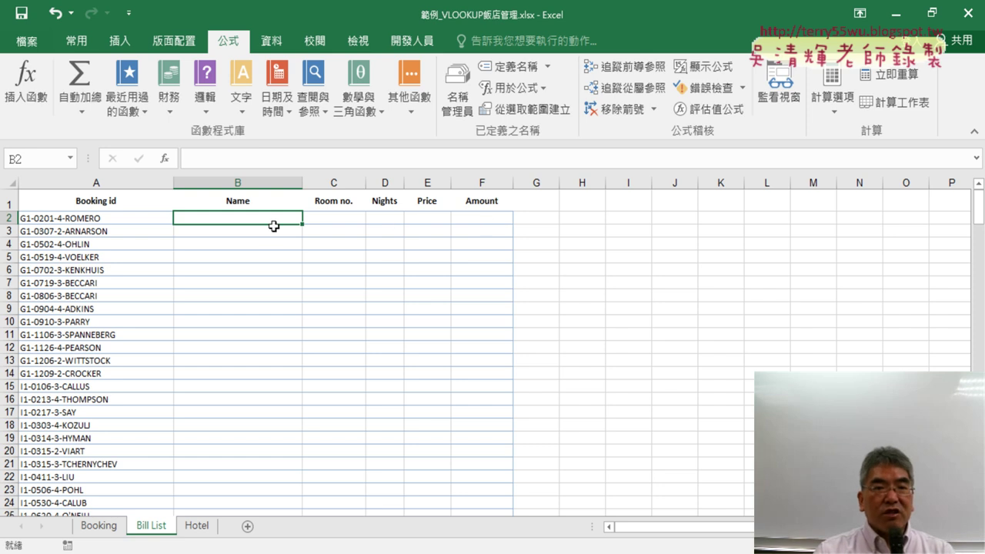
{"action": "left_click", "coordinate": [98, 526]}
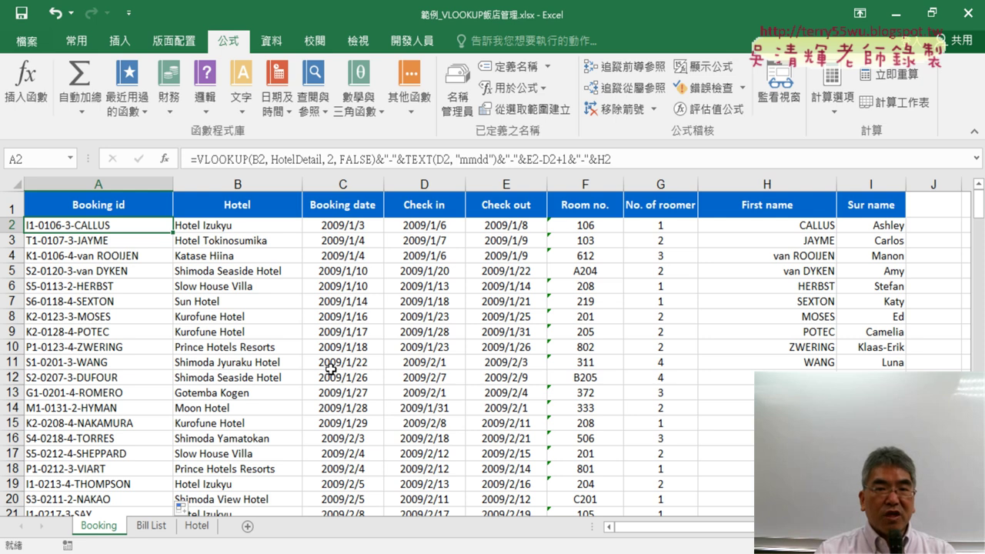
{"action": "left_click", "coordinate": [461, 116]}
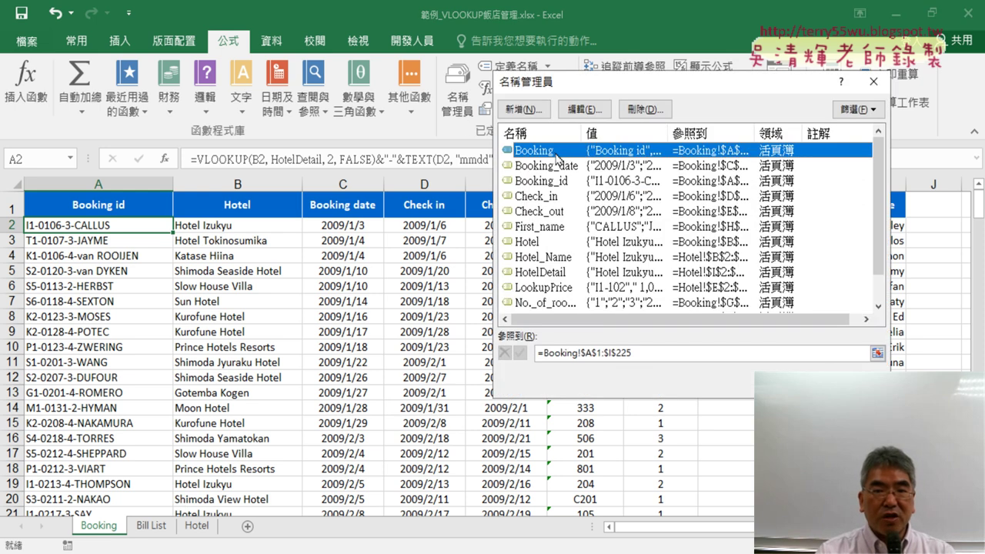
{"action": "left_click", "coordinate": [647, 352]}
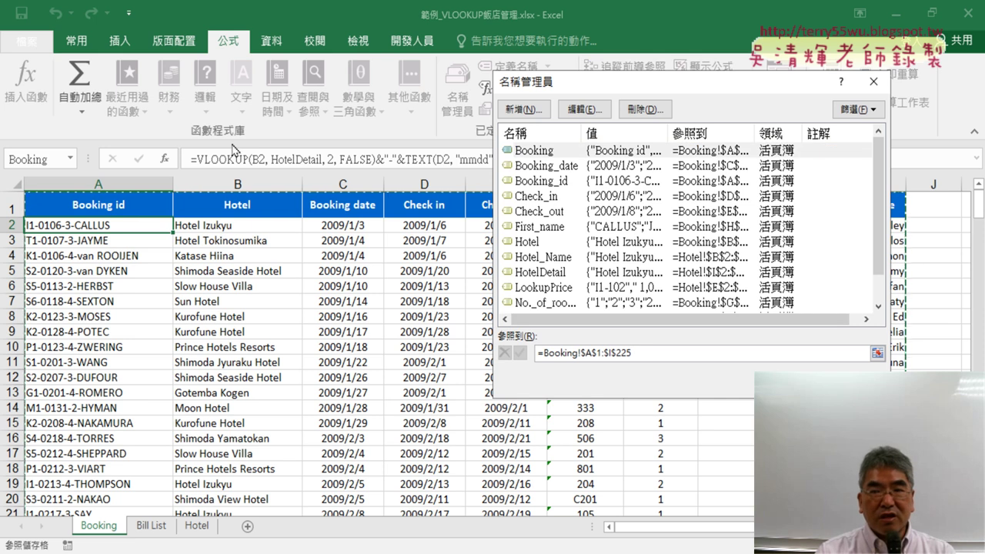
{"action": "left_click_drag", "start_coordinate": [737, 84], "coordinate": [462, 94]}
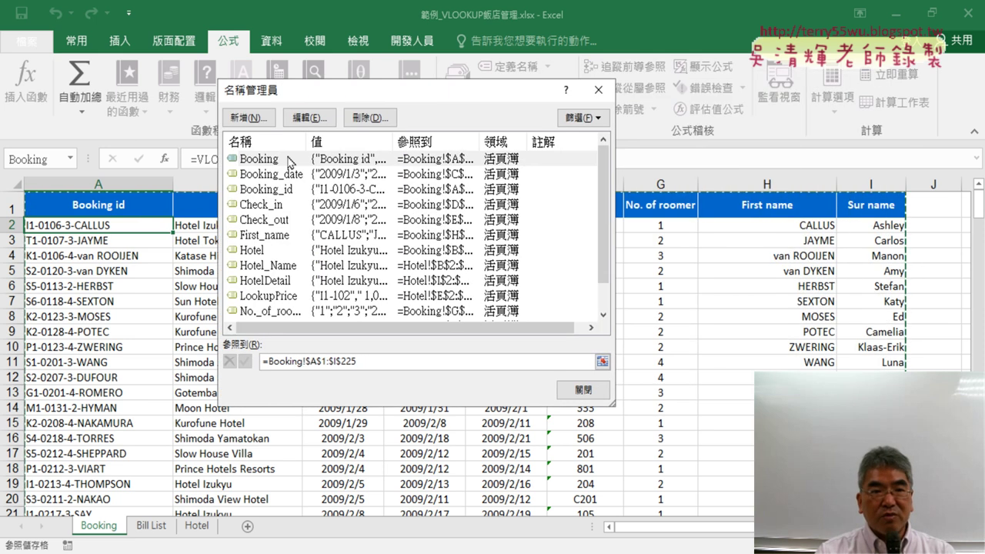
{"action": "left_click", "coordinate": [582, 390]}
{"action": "left_click", "coordinate": [154, 525]}
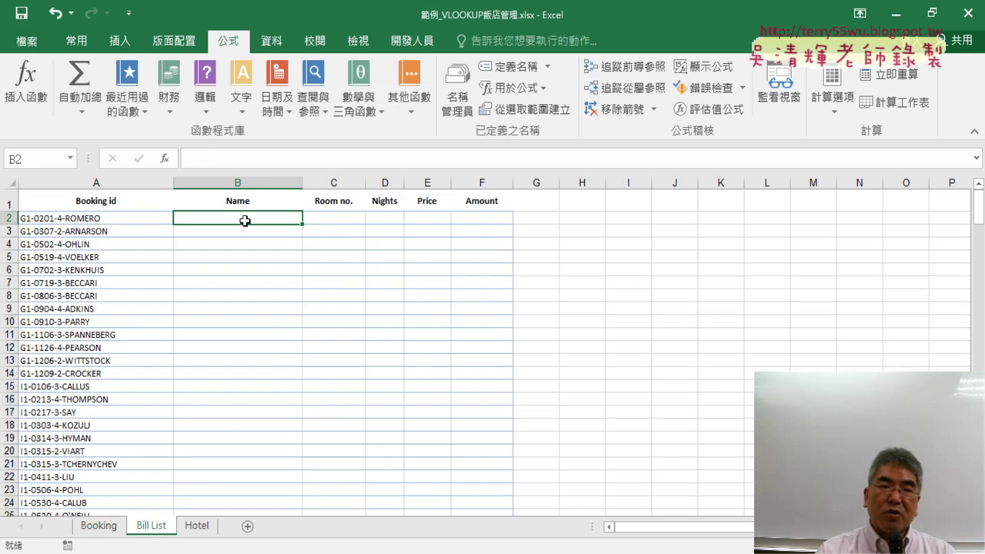
{"action": "left_click", "coordinate": [98, 525]}
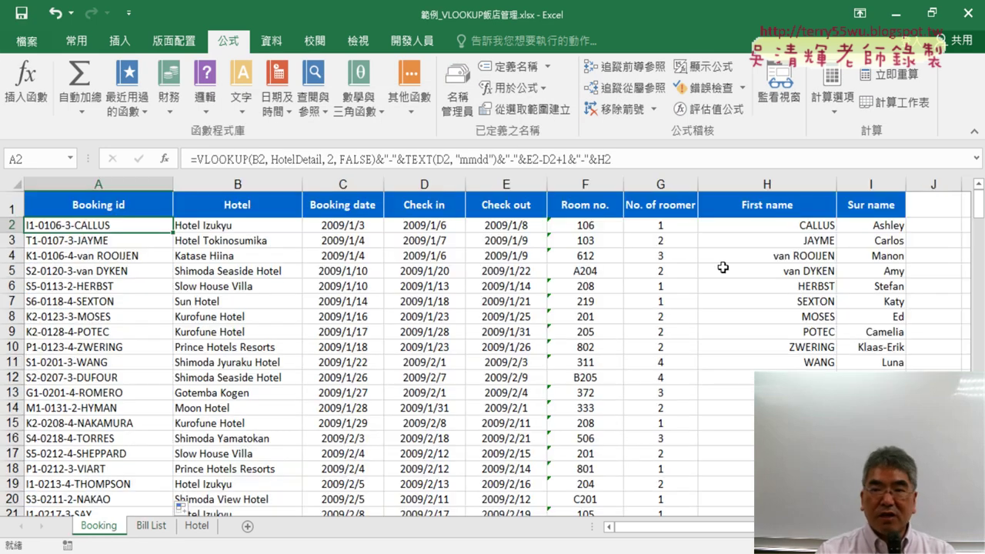
{"action": "left_click", "coordinate": [898, 227]}
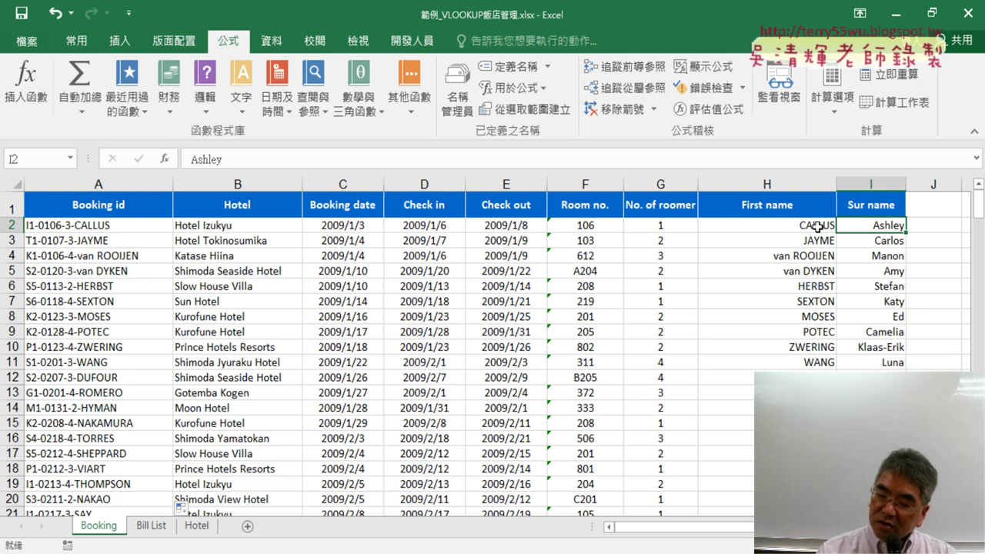
{"action": "left_click_drag", "start_coordinate": [817, 227], "coordinate": [869, 227]}
{"action": "left_click", "coordinate": [880, 227]}
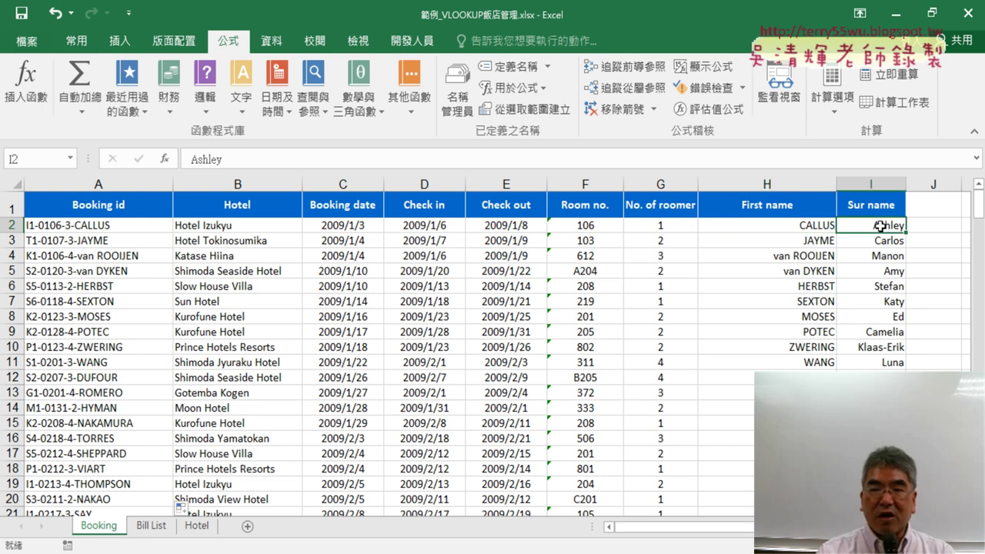
{"action": "left_click", "coordinate": [817, 227]}
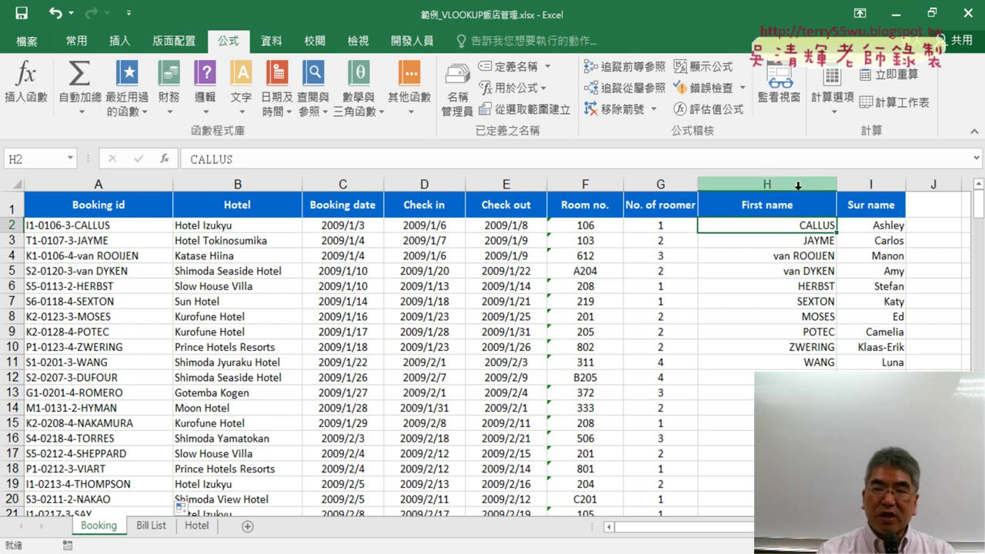
{"action": "left_click", "coordinate": [151, 526]}
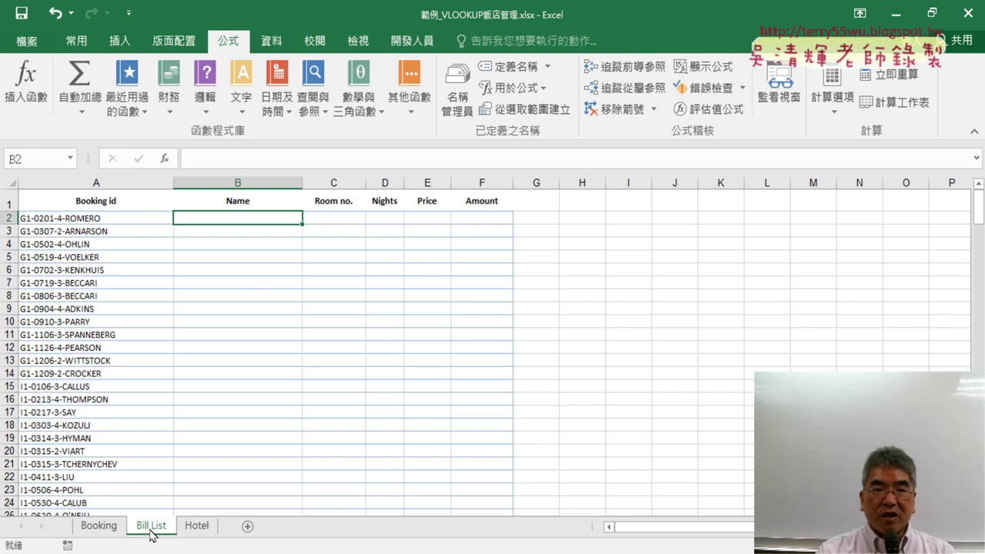
Pick VLOOKUP from Lookup & Reference for B2, cancel it, and return to the Google Docs lesson
{"action": "left_click", "coordinate": [164, 162]}
{"action": "left_click", "coordinate": [398, 170]}
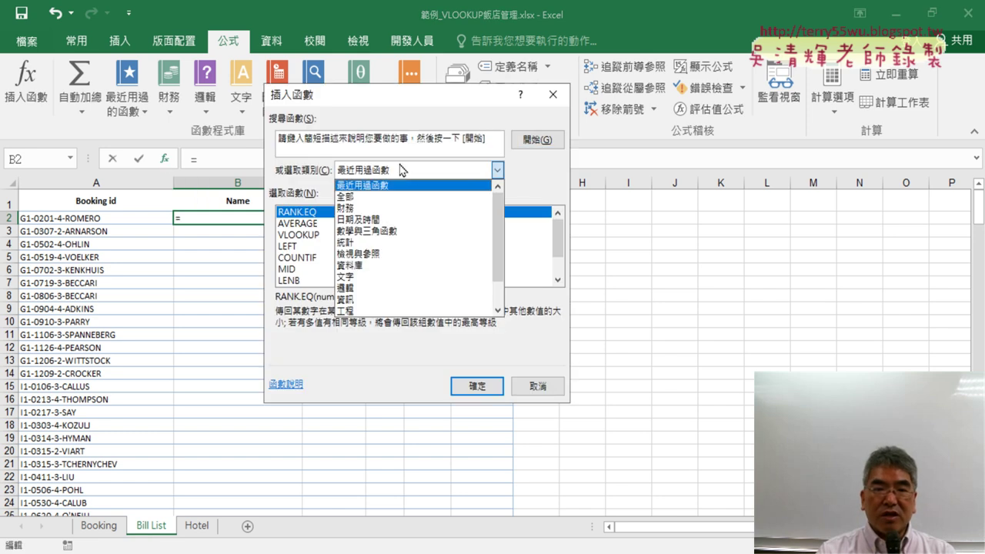
{"action": "left_click", "coordinate": [401, 262]}
{"action": "left_click_drag", "start_coordinate": [558, 235], "coordinate": [551, 290]}
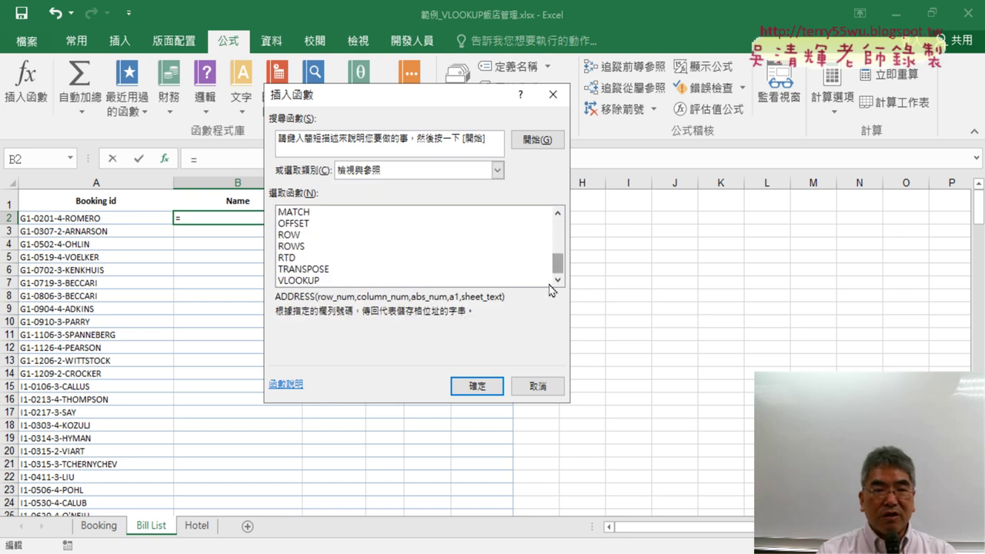
{"action": "left_click", "coordinate": [314, 282]}
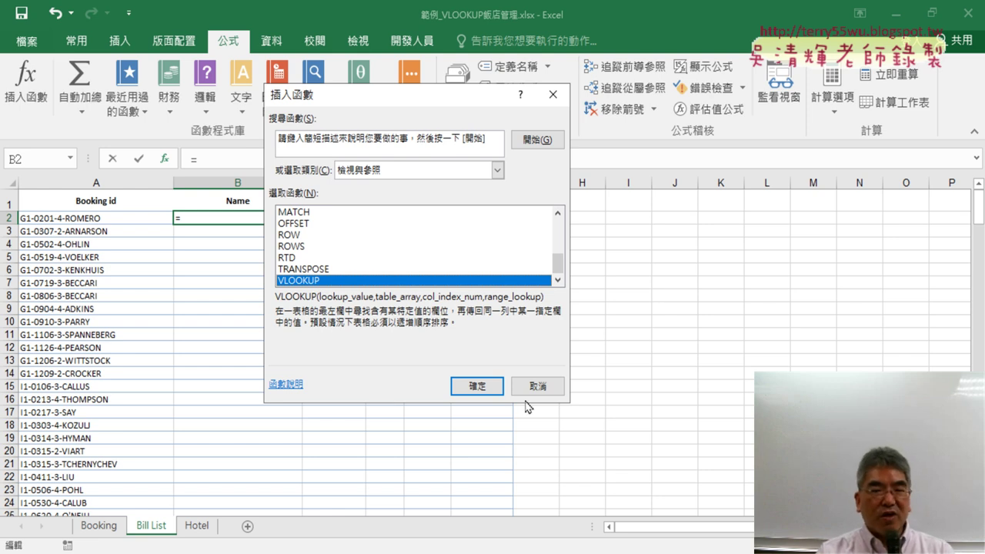
{"action": "left_click", "coordinate": [548, 390]}
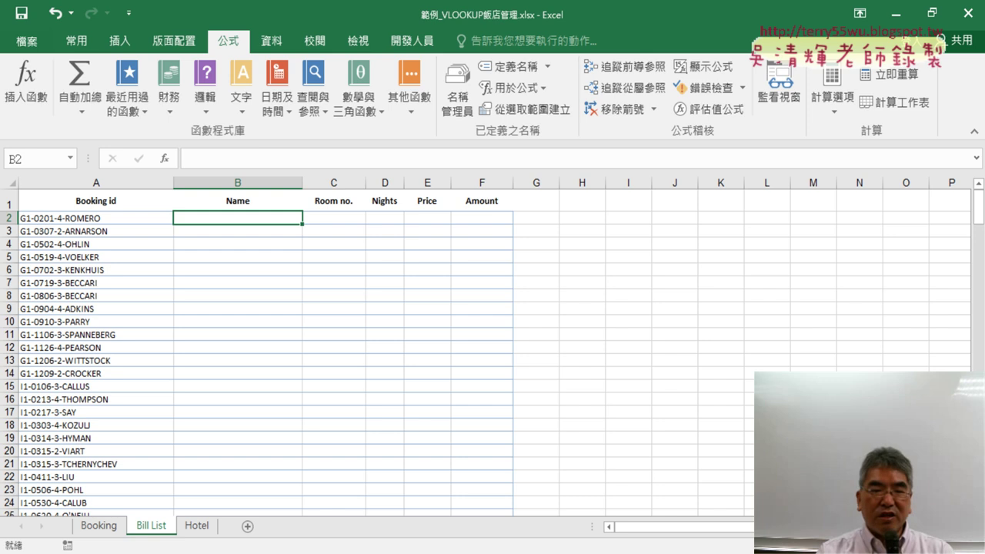
{"action": "left_click", "coordinate": [430, 531]}
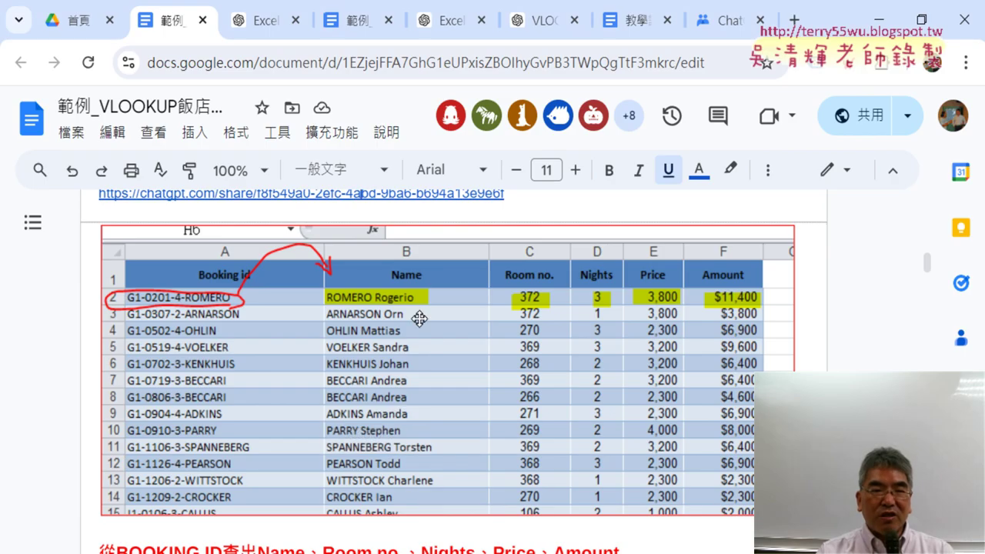
Open the 問題2 chatgpt.com/share conversation link in a new browser tab
{"action": "scroll", "coordinate": [331, 292], "scroll_direction": "up", "scroll_amount": 2}
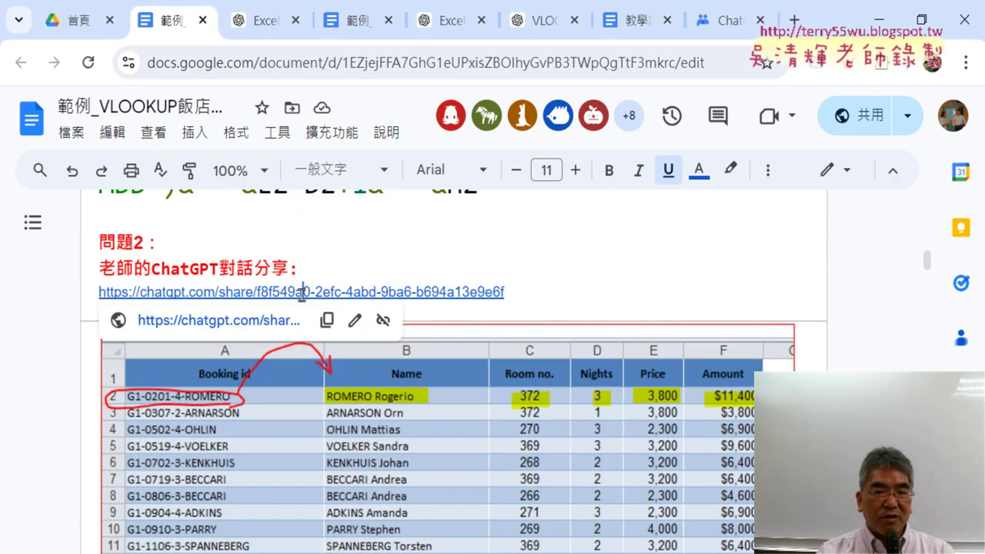
{"action": "left_click", "coordinate": [254, 325]}
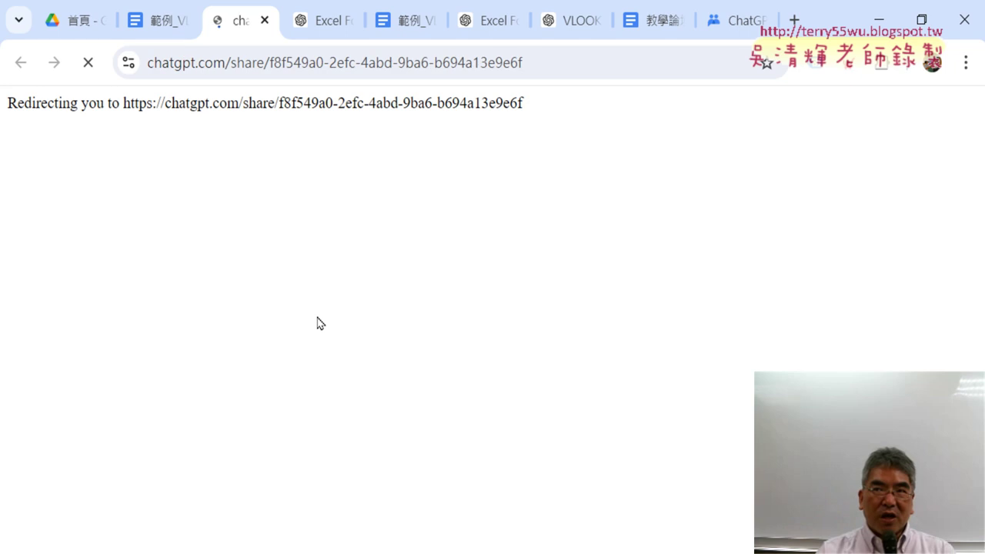
Shrink the browser over Excel and highlight the prompt asking for a VLOOKUP查詢 formula
{"action": "scroll", "coordinate": [315, 320], "scroll_direction": "down", "scroll_amount": 2}
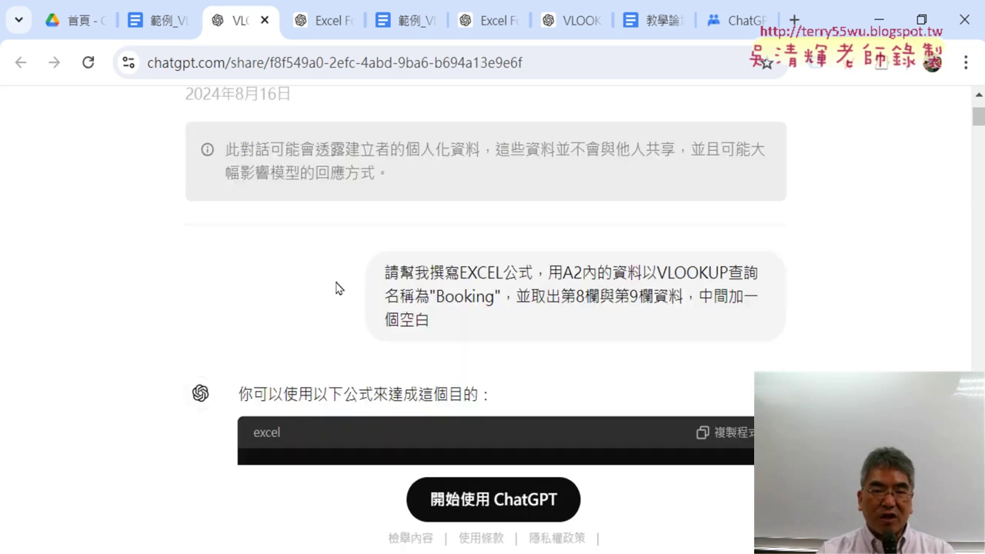
{"action": "left_click_drag", "start_coordinate": [384, 274], "coordinate": [534, 271]}
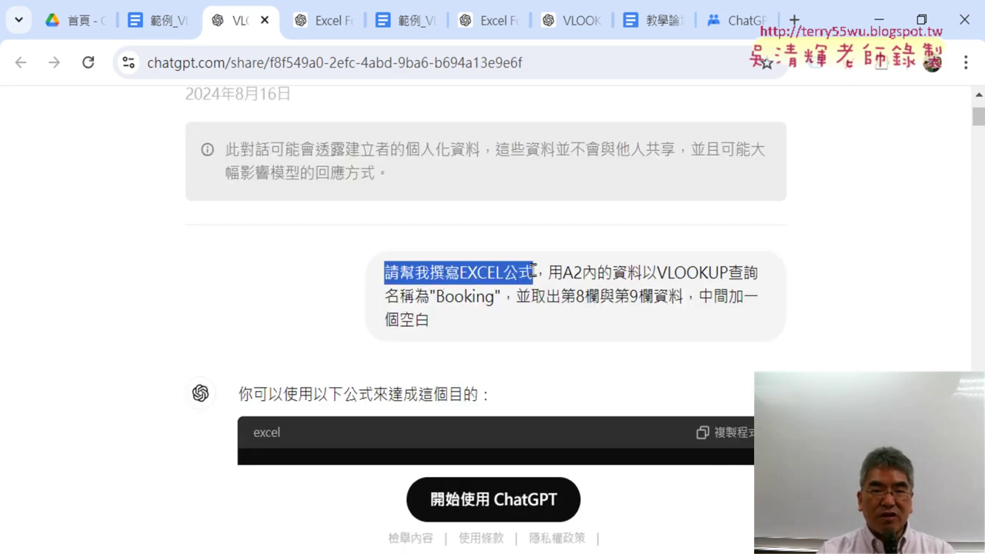
{"action": "left_click_drag", "start_coordinate": [839, 23], "coordinate": [743, 34]}
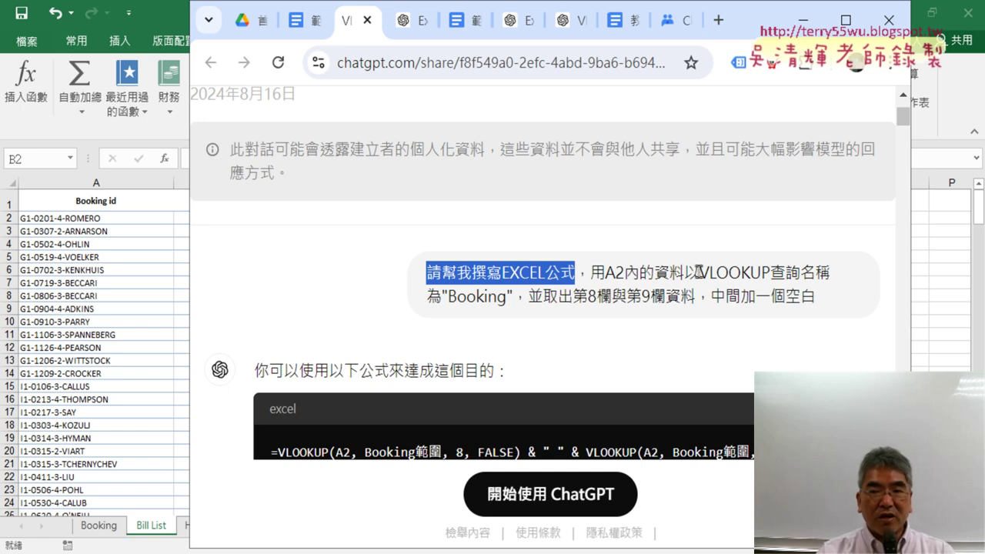
{"action": "left_click_drag", "start_coordinate": [698, 273], "coordinate": [760, 272]}
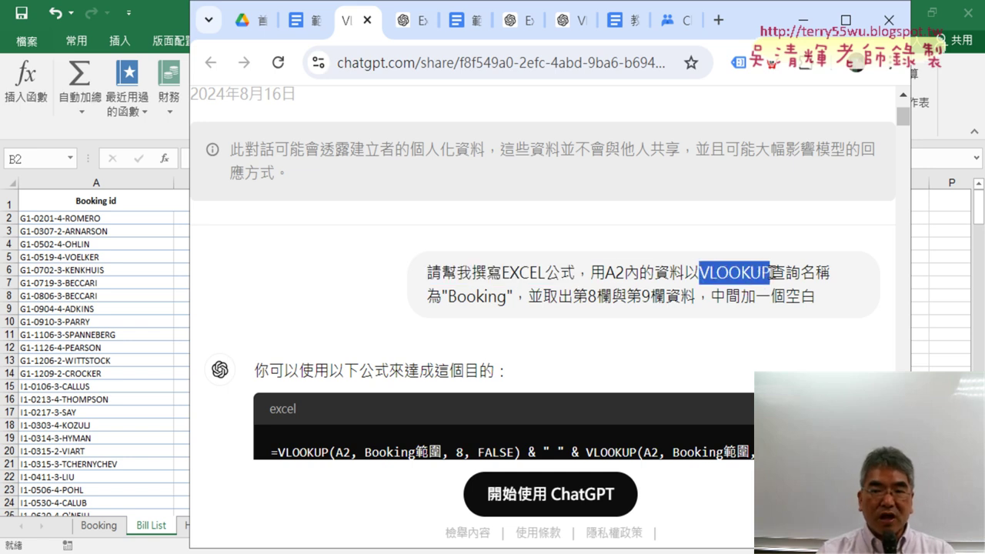
{"action": "left_click_drag", "start_coordinate": [770, 273], "coordinate": [801, 273]}
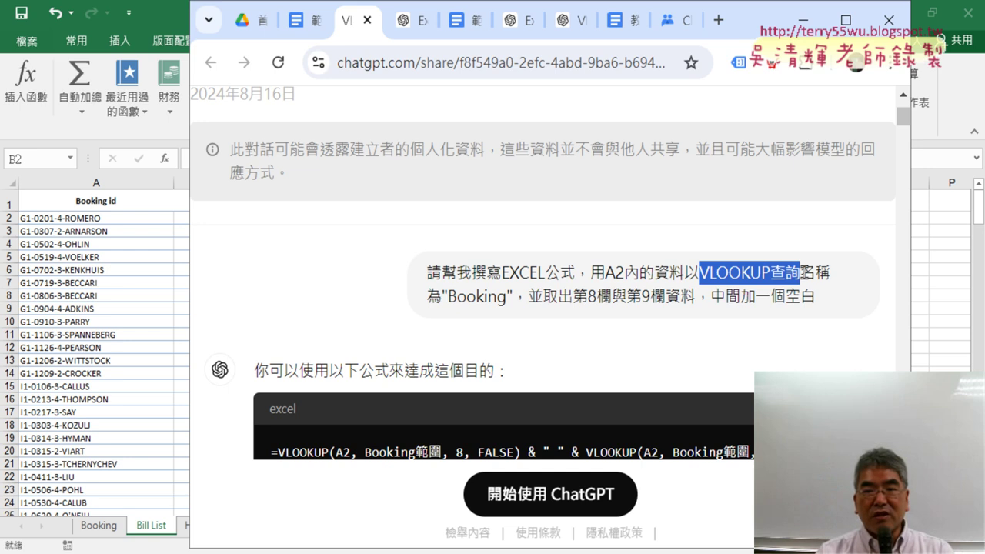
{"action": "left_click", "coordinate": [585, 291]}
{"action": "left_click_drag", "start_coordinate": [449, 297], "coordinate": [614, 296]}
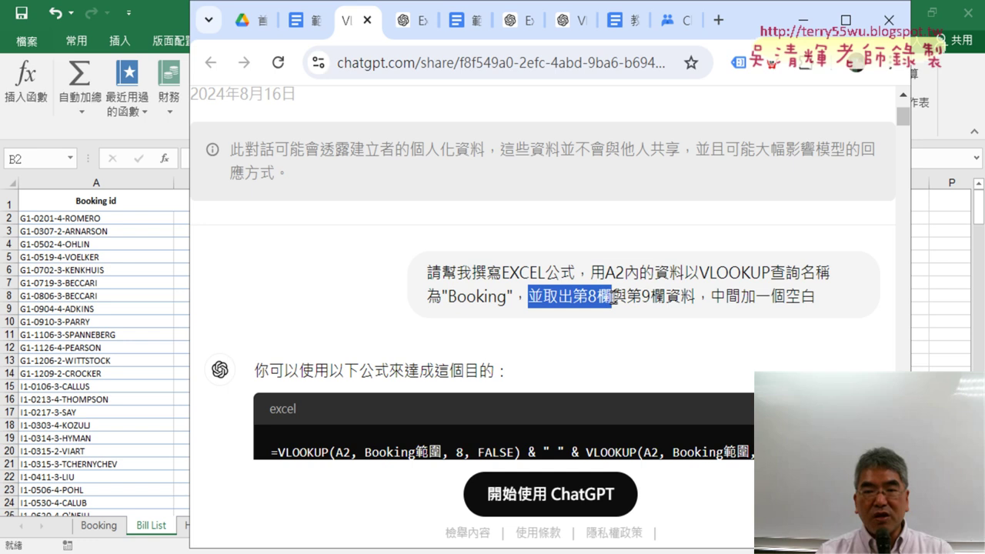
{"action": "left_click", "coordinate": [652, 298]}
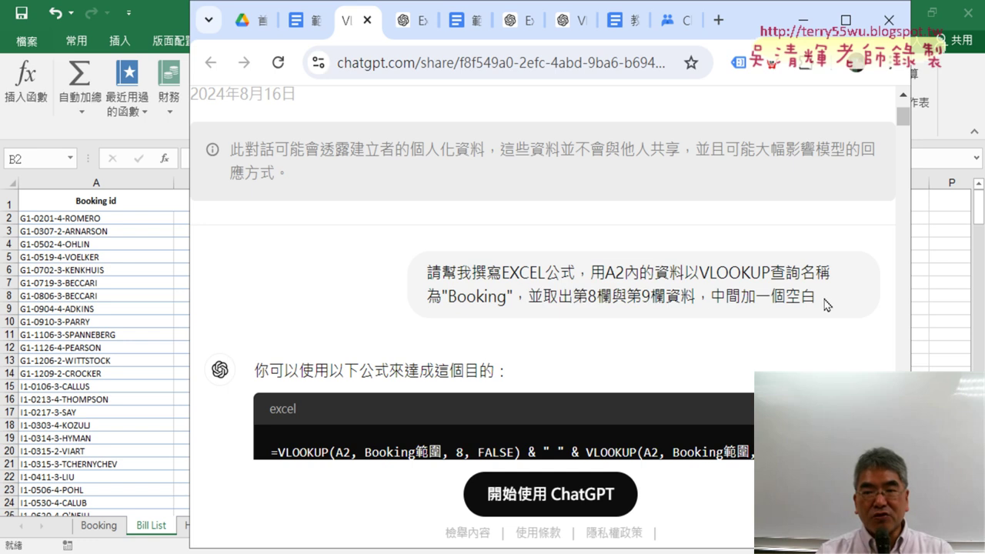
{"action": "left_click_drag", "start_coordinate": [825, 304], "coordinate": [351, 283]}
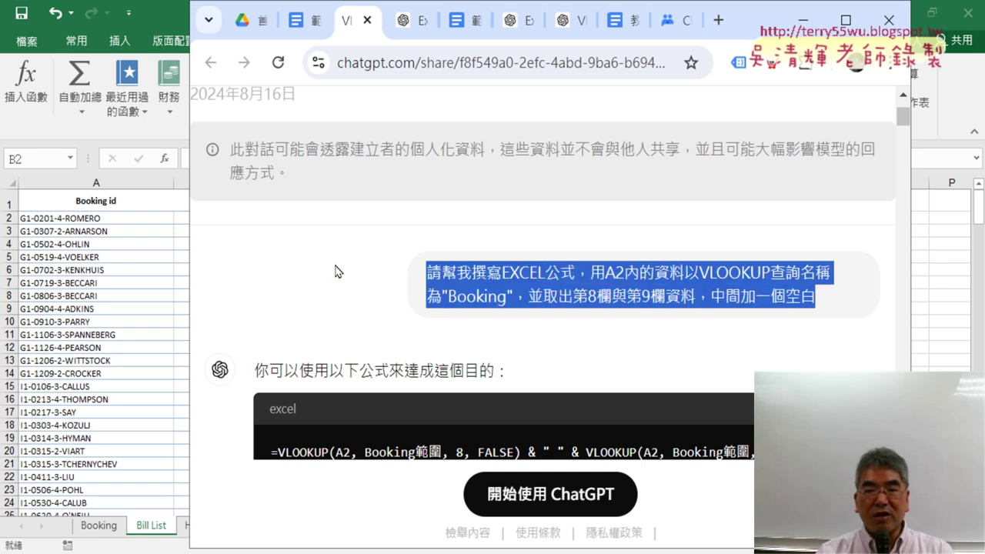
Highlight the suggested formula joining columns 8 and 9, its space separator and 範圍
{"action": "scroll", "coordinate": [335, 271], "scroll_direction": "down", "scroll_amount": 1}
{"action": "scroll", "coordinate": [336, 265], "scroll_direction": "down", "scroll_amount": 1}
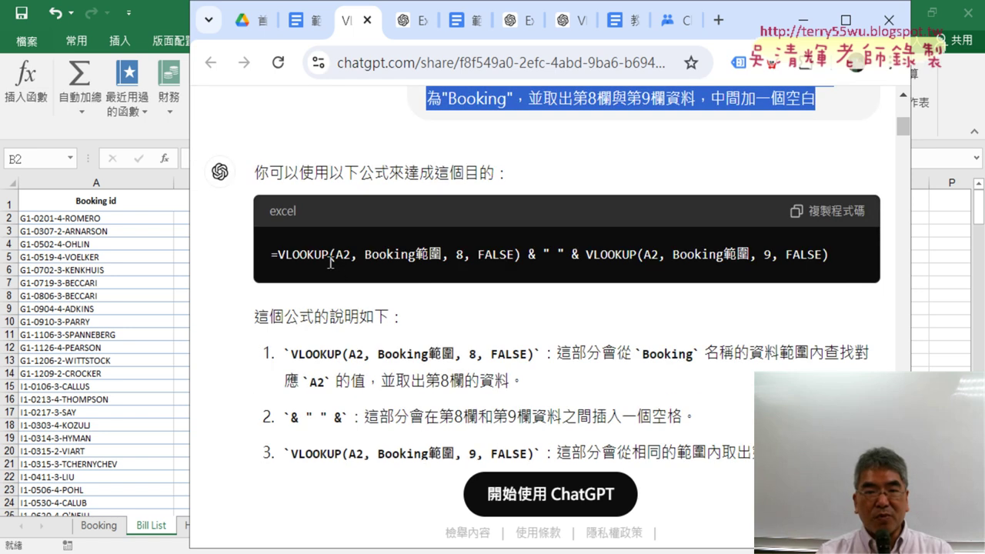
{"action": "left_click_drag", "start_coordinate": [267, 259], "coordinate": [837, 272]}
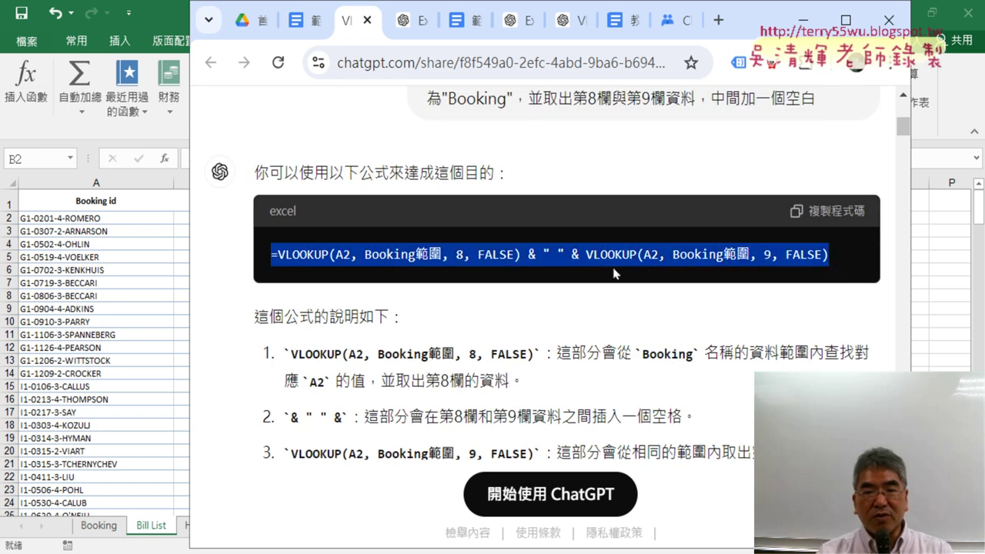
{"action": "left_click", "coordinate": [548, 255]}
{"action": "left_click_drag", "start_coordinate": [548, 255], "coordinate": [557, 255]}
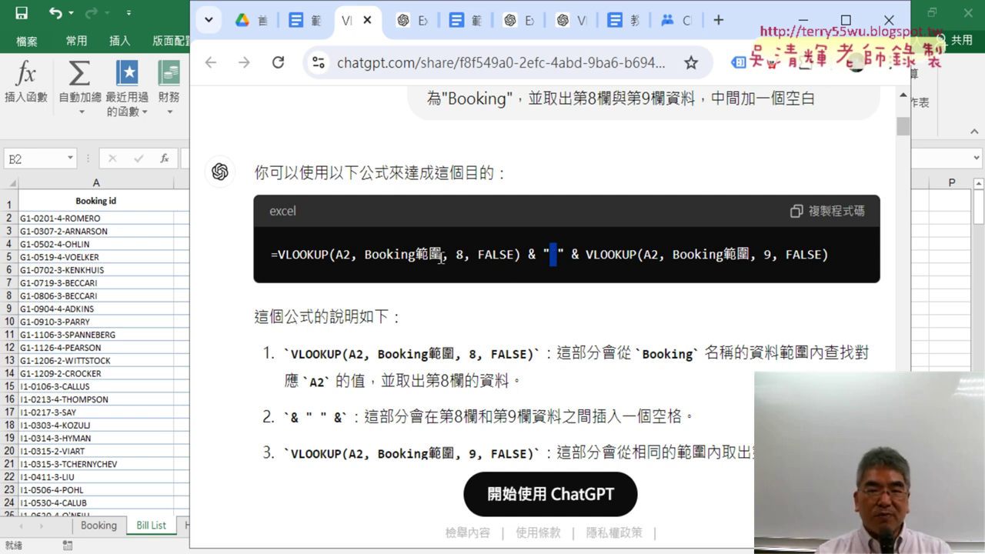
{"action": "left_click_drag", "start_coordinate": [441, 254], "coordinate": [415, 254]}
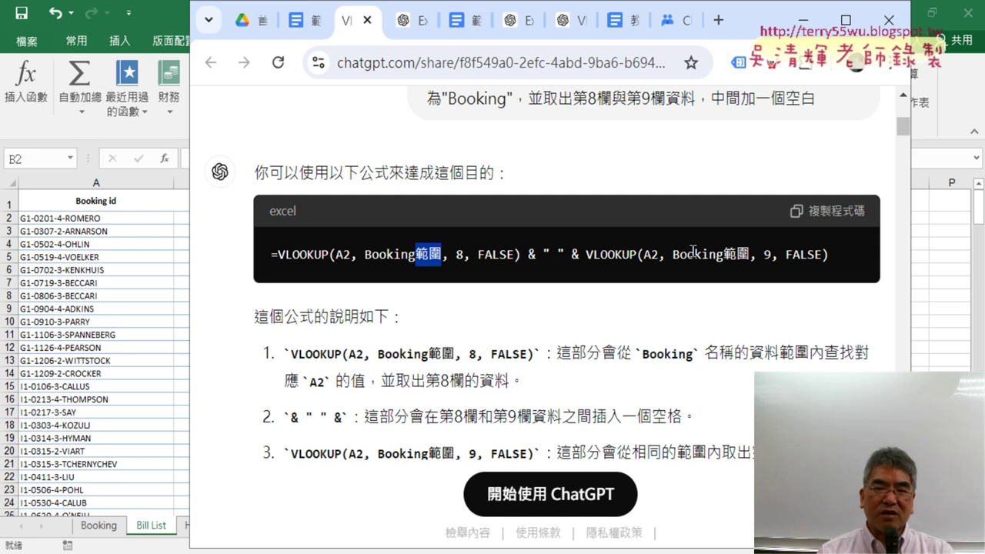
Copy the revised formula using Booking (columns 8 and 9 joined by a space) and return to Excel
{"action": "scroll", "coordinate": [692, 251], "scroll_direction": "down", "scroll_amount": 2}
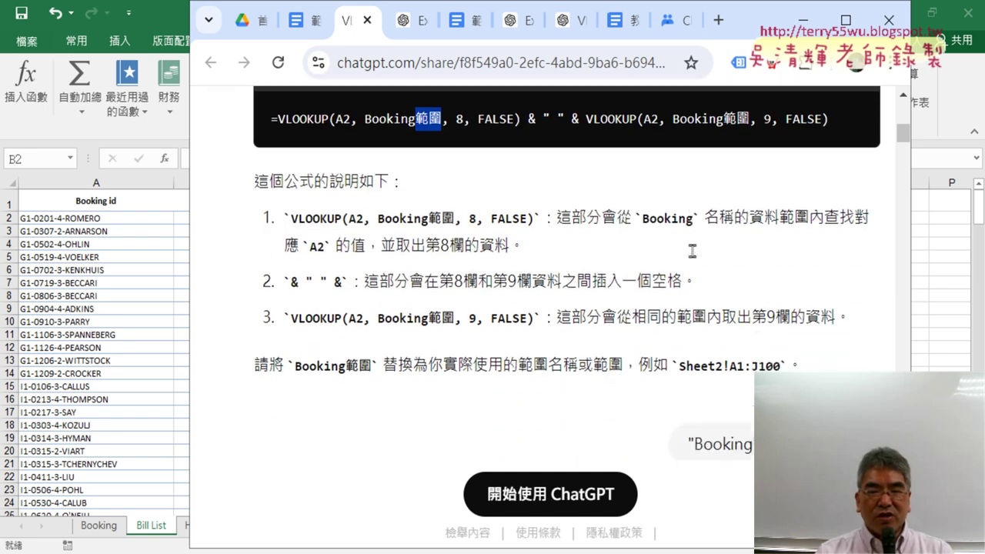
{"action": "scroll", "coordinate": [693, 256], "scroll_direction": "down", "scroll_amount": 2}
{"action": "left_click_drag", "start_coordinate": [690, 283], "coordinate": [862, 287]}
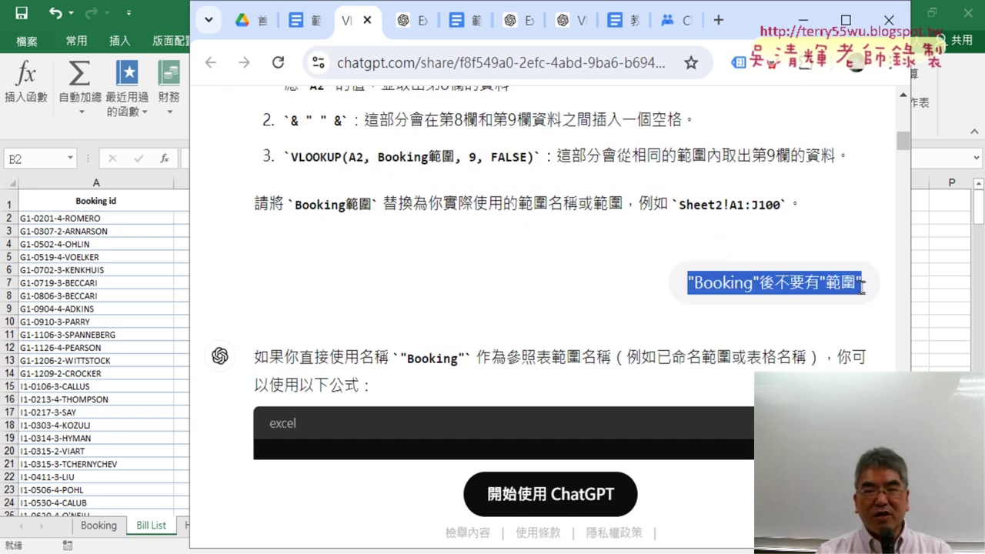
{"action": "scroll", "coordinate": [648, 236], "scroll_direction": "down", "scroll_amount": 3}
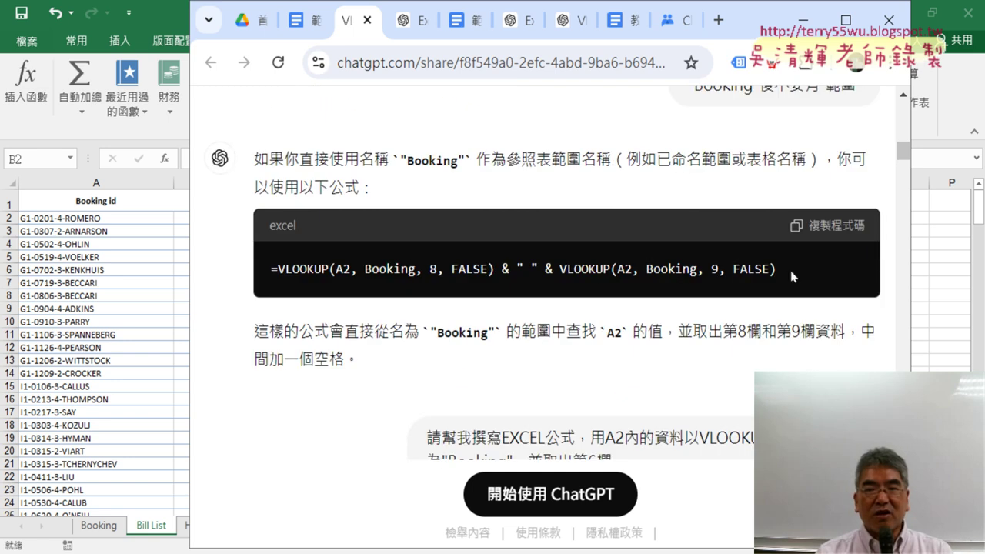
{"action": "left_click_drag", "start_coordinate": [794, 275], "coordinate": [262, 274]}
{"action": "right_click", "coordinate": [353, 277]}
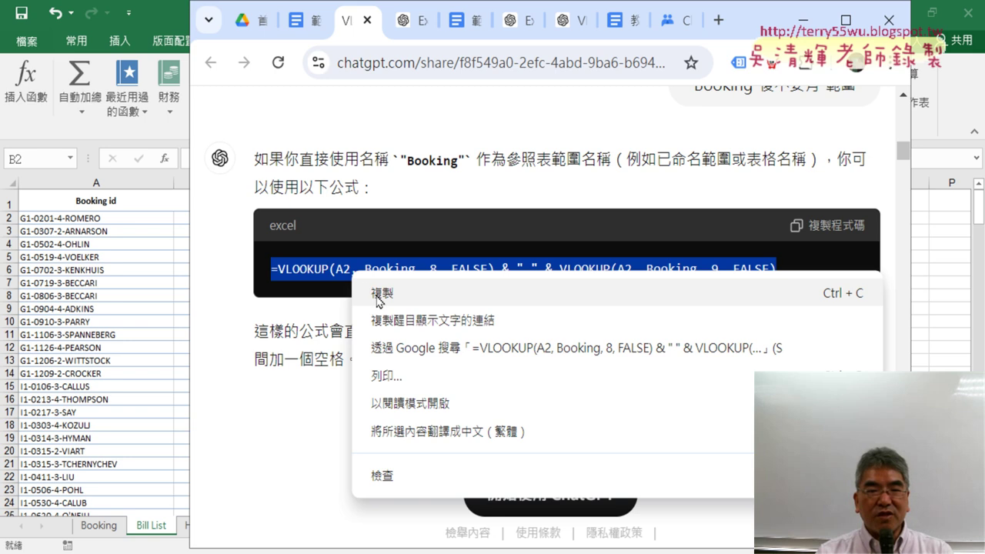
{"action": "left_click", "coordinate": [384, 297]}
{"action": "key", "text": "alt+Tab"}
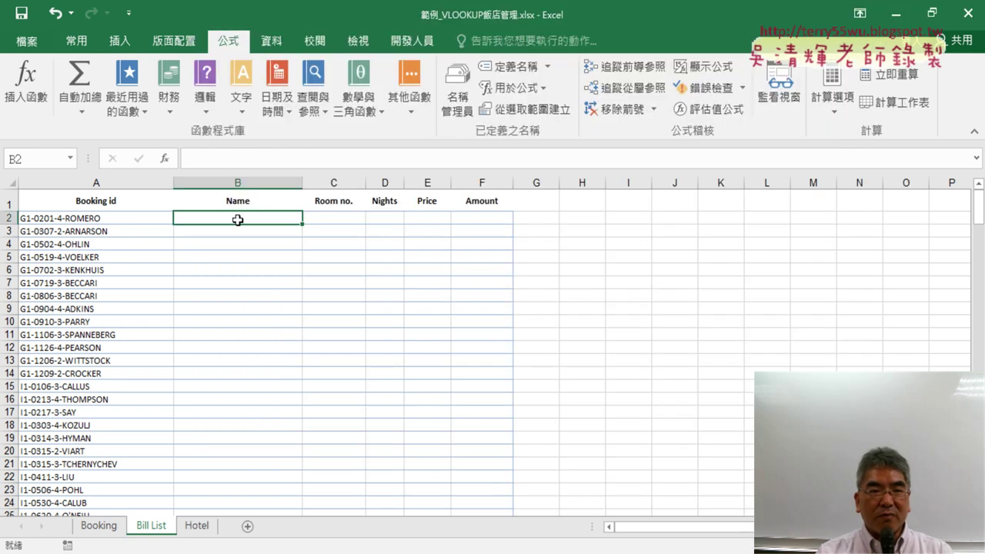
{"action": "right_click", "coordinate": [238, 220]}
{"action": "left_click", "coordinate": [270, 282]}
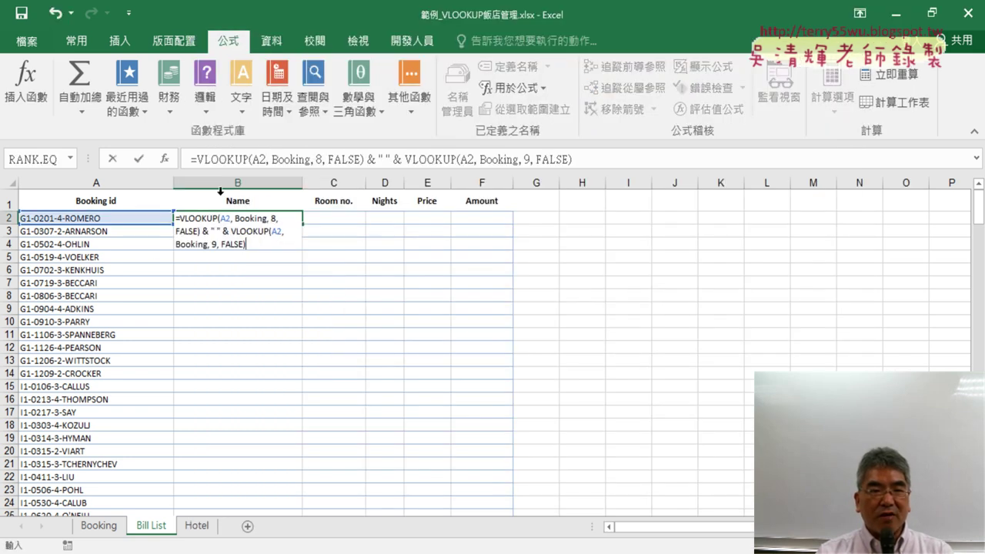
{"action": "left_click", "coordinate": [139, 159]}
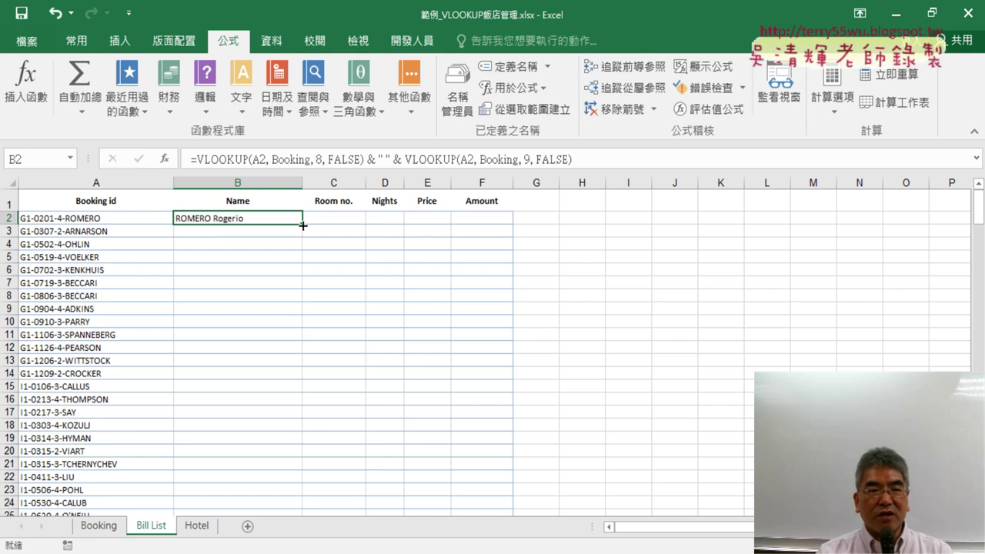
{"action": "double_click", "coordinate": [303, 224]}
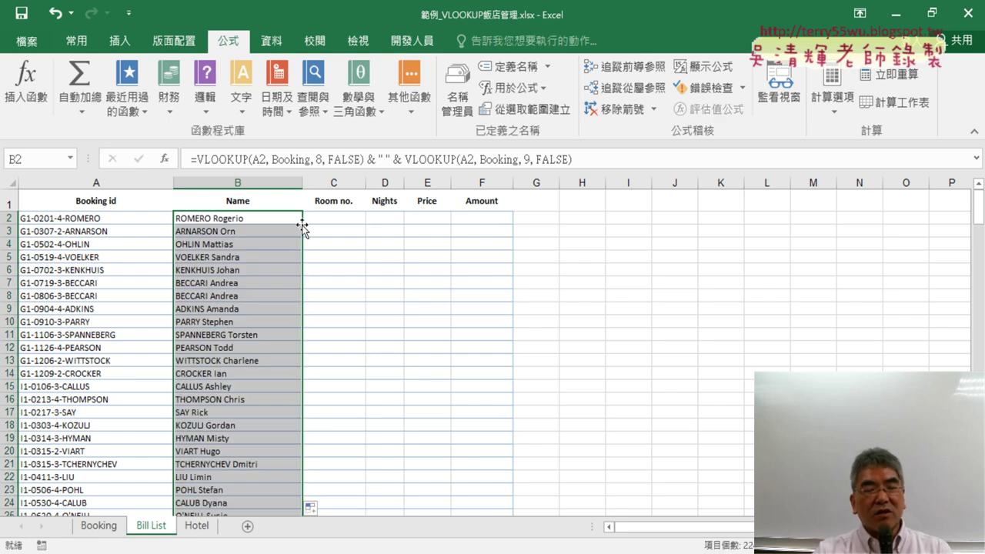
Count the Room no. and Sur name column positions (F–I) on the Booking sheet, then return to Bill List
{"action": "left_click", "coordinate": [98, 530]}
{"action": "left_click", "coordinate": [588, 185]}
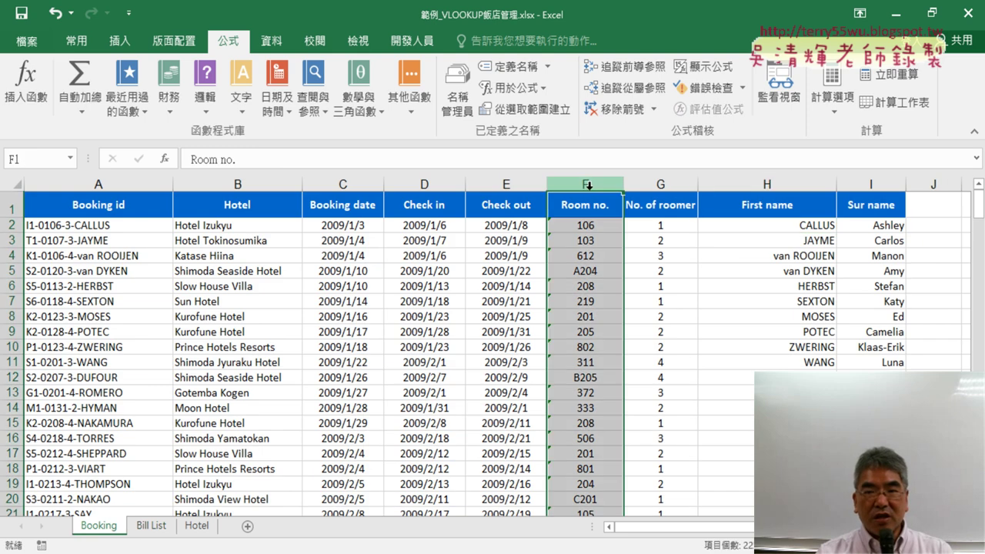
{"action": "left_click", "coordinate": [661, 184]}
{"action": "left_click", "coordinate": [766, 185]}
{"action": "left_click", "coordinate": [871, 185]}
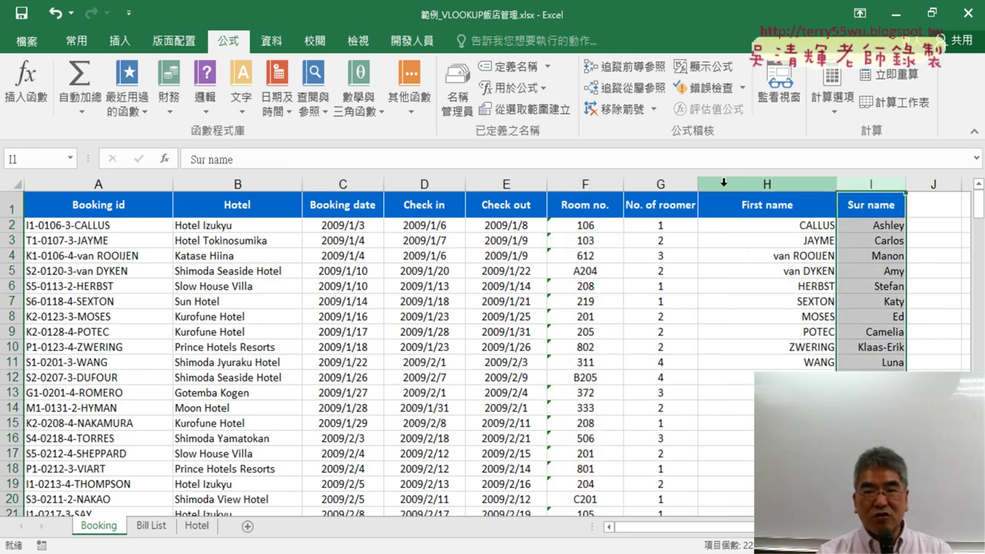
{"action": "left_click", "coordinate": [588, 185]}
{"action": "left_click", "coordinate": [156, 526]}
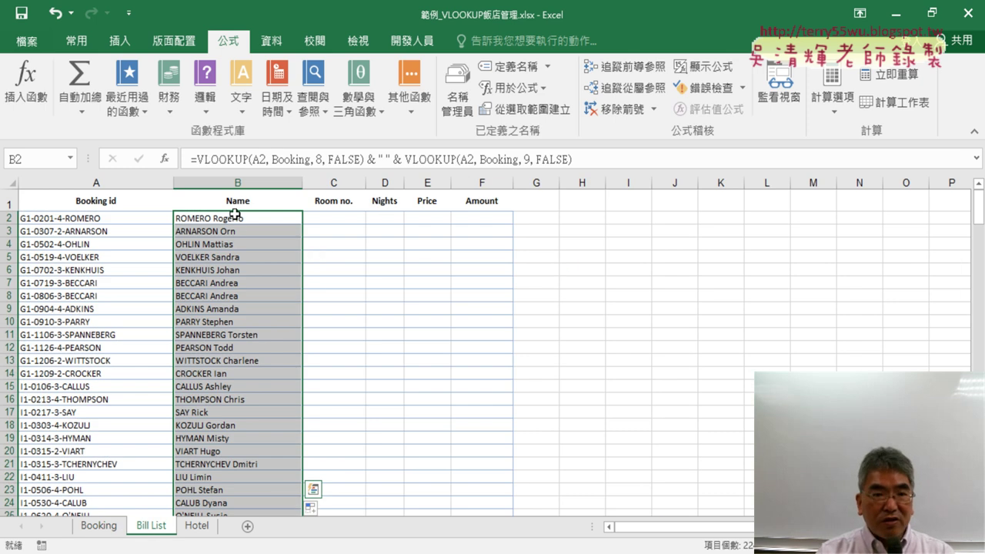
Copy the first VLOOKUP(A2, Booking, 8, FALSE) part out of B2's formula
{"action": "left_click_drag", "start_coordinate": [364, 160], "coordinate": [173, 158]}
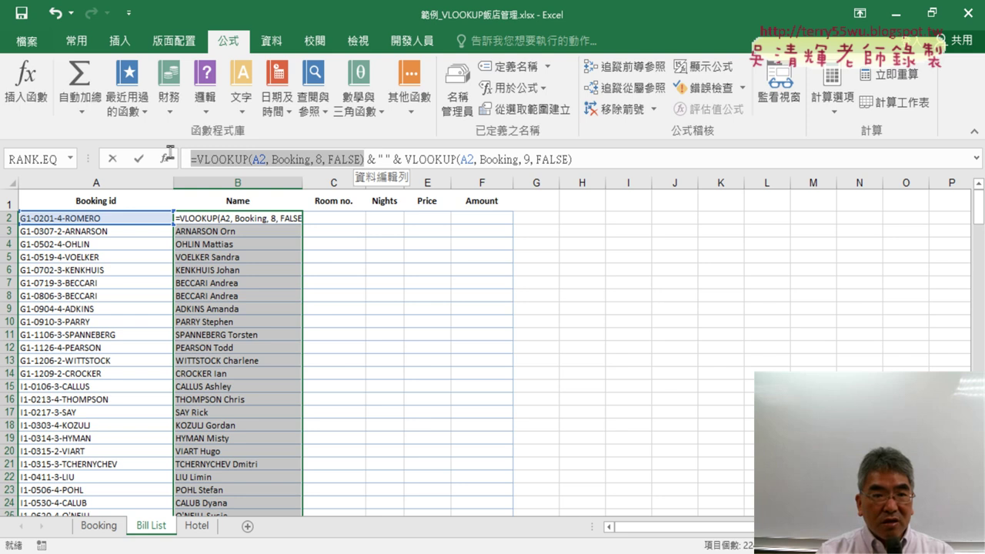
{"action": "right_click", "coordinate": [219, 158]}
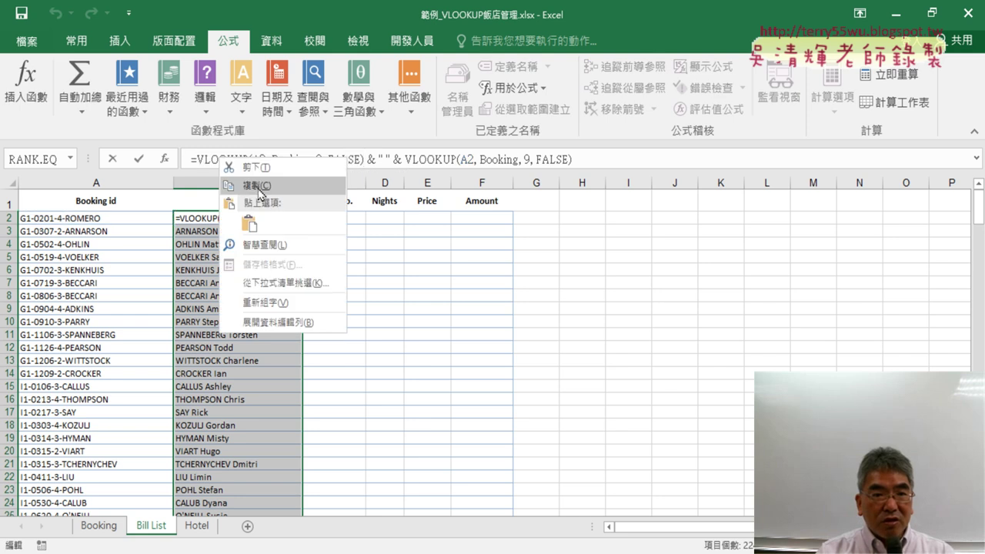
{"action": "left_click", "coordinate": [258, 187]}
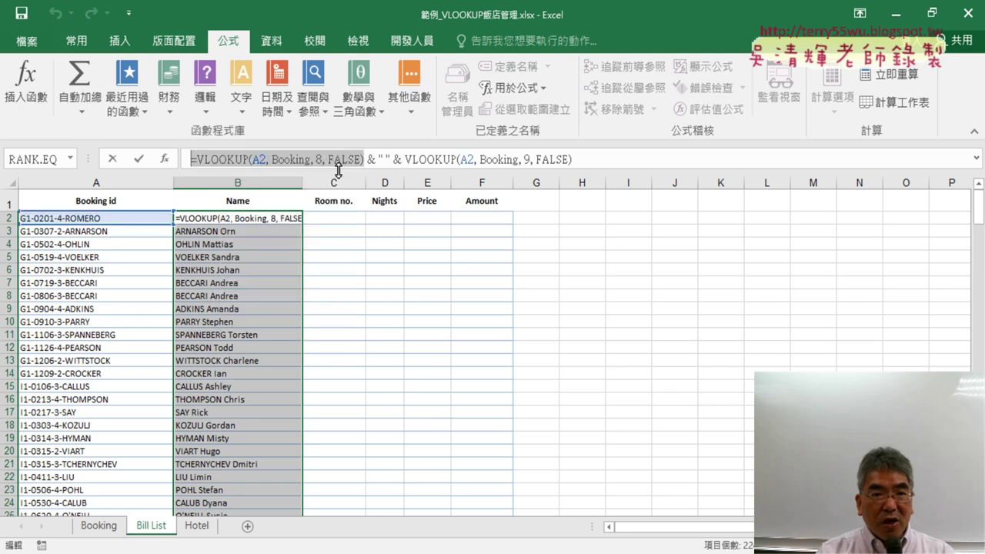
{"action": "left_click", "coordinate": [112, 158]}
Put =VLOOKUP(A2, Booking, 6, FALSE) in C2 and fill it down the Room no. column
{"action": "left_click", "coordinate": [342, 222]}
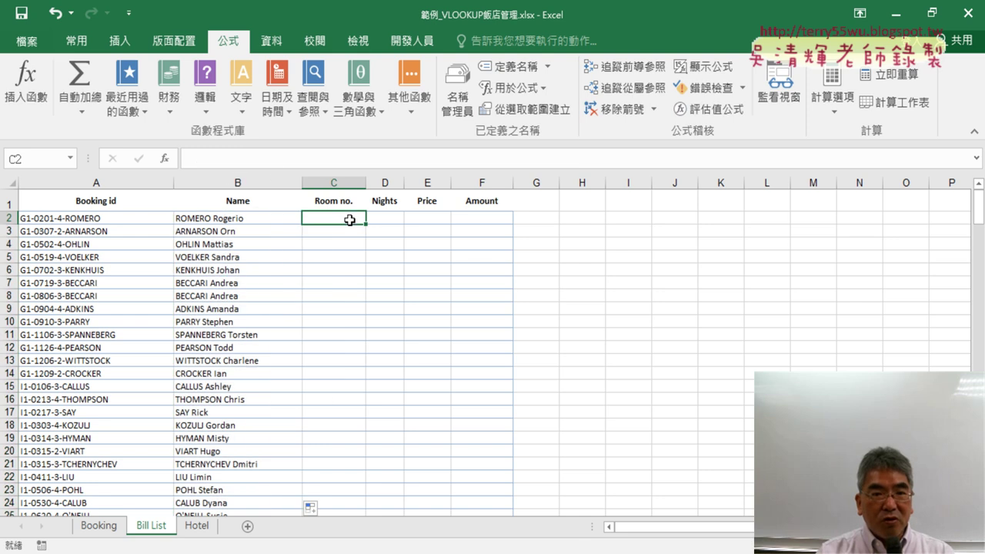
{"action": "right_click", "coordinate": [275, 173]}
{"action": "left_click", "coordinate": [303, 231]}
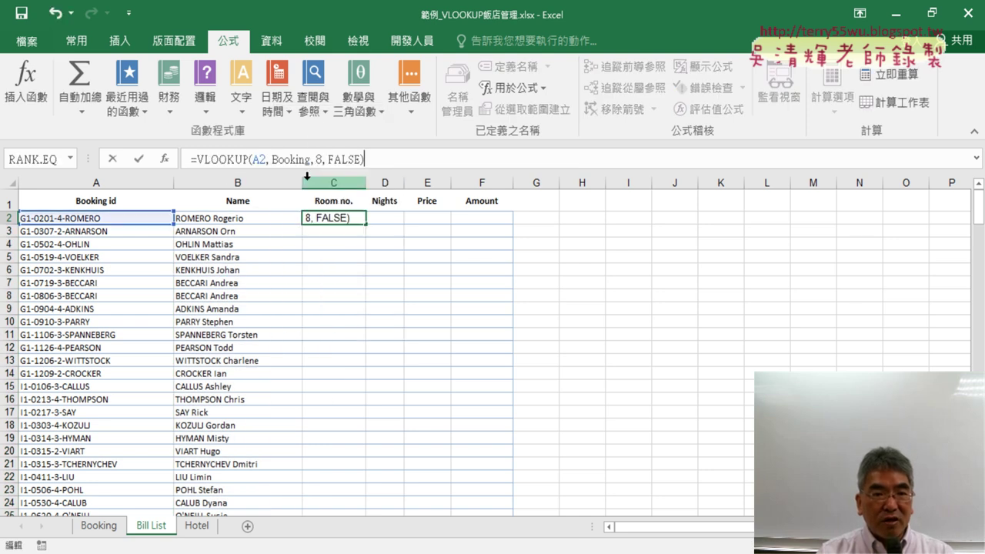
{"action": "double_click", "coordinate": [321, 159]}
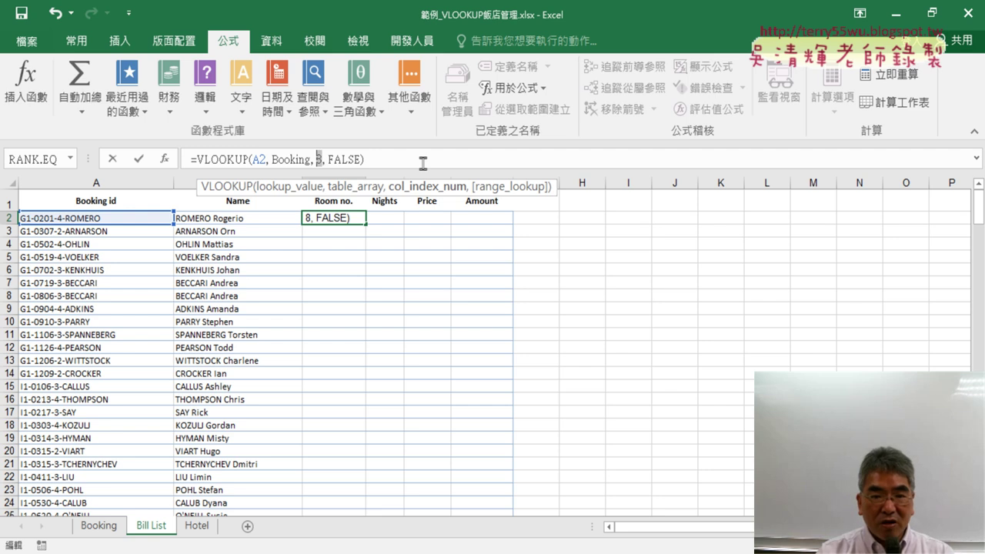
{"action": "type", "text": "6"}
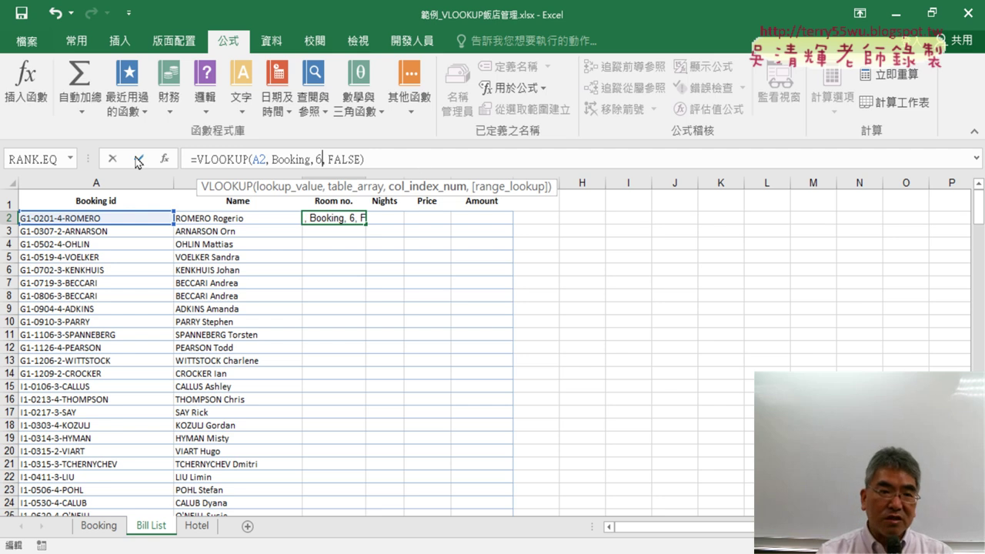
{"action": "left_click", "coordinate": [139, 159]}
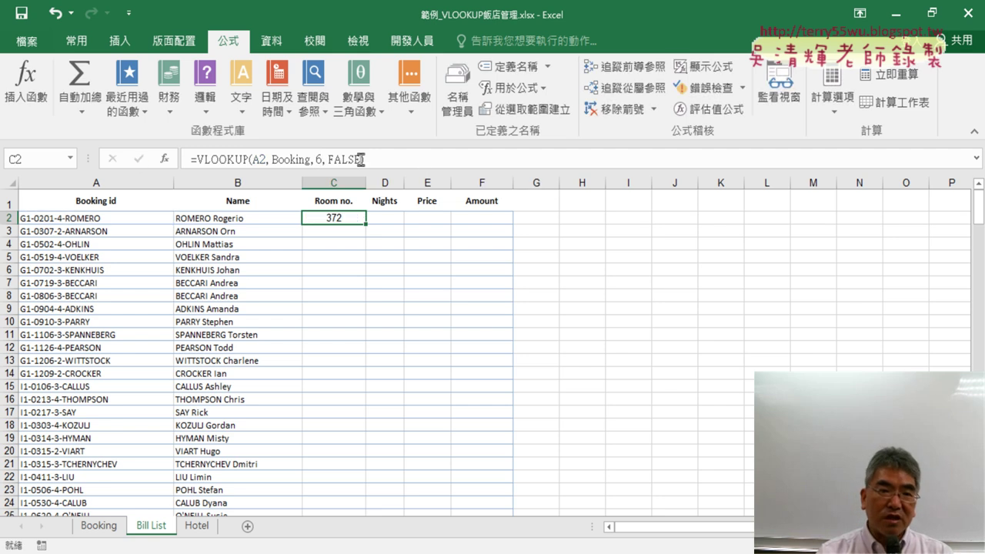
{"action": "double_click", "coordinate": [366, 227]}
Find the Check in and Check out column positions on the Booking sheet, then return to Bill List
{"action": "left_click", "coordinate": [102, 525]}
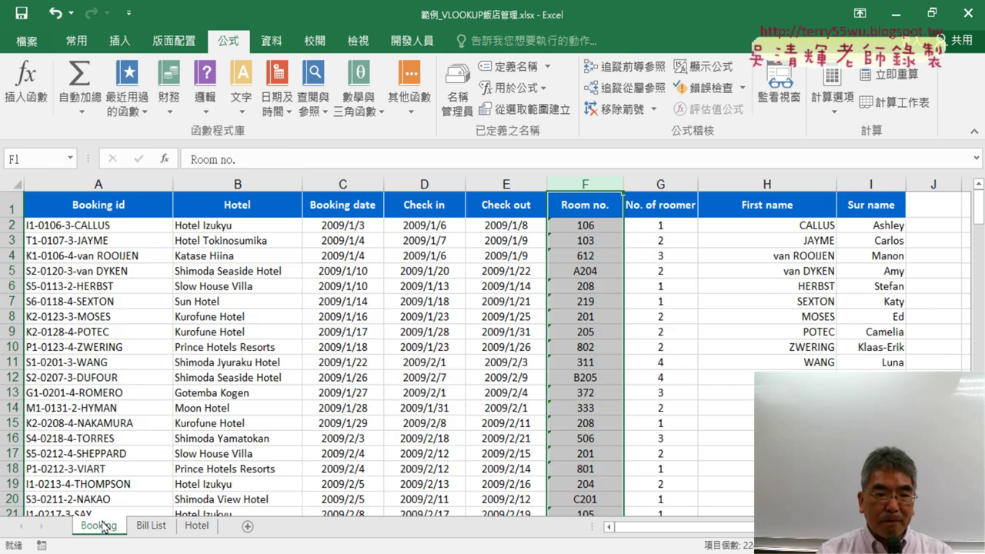
{"action": "left_click", "coordinate": [509, 184]}
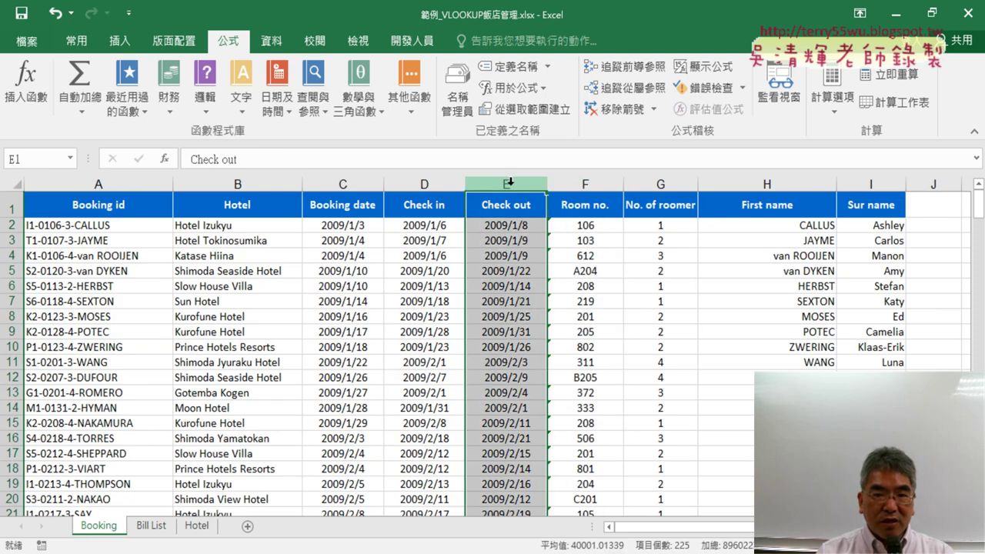
{"action": "left_click", "coordinate": [432, 184]}
{"action": "left_click", "coordinate": [508, 184]}
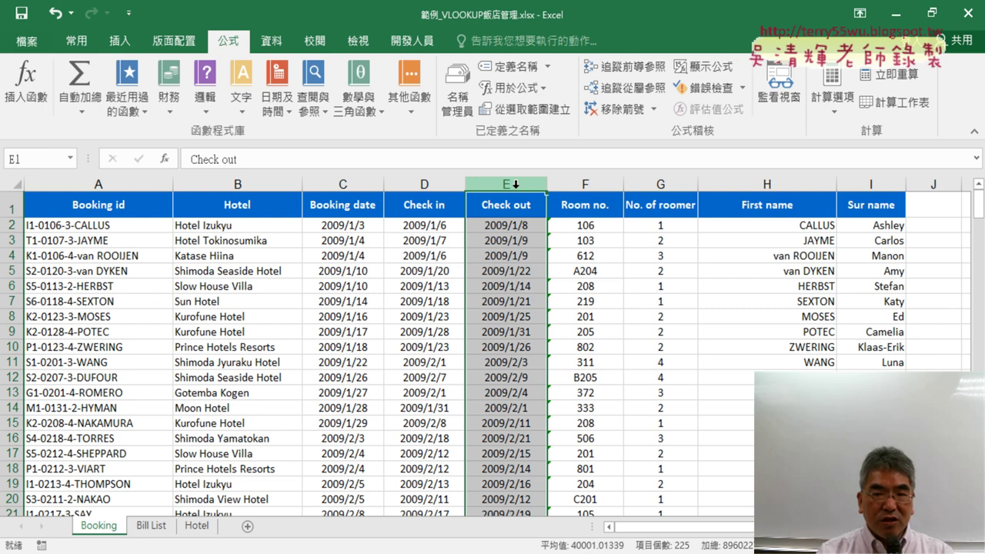
{"action": "left_click", "coordinate": [433, 183]}
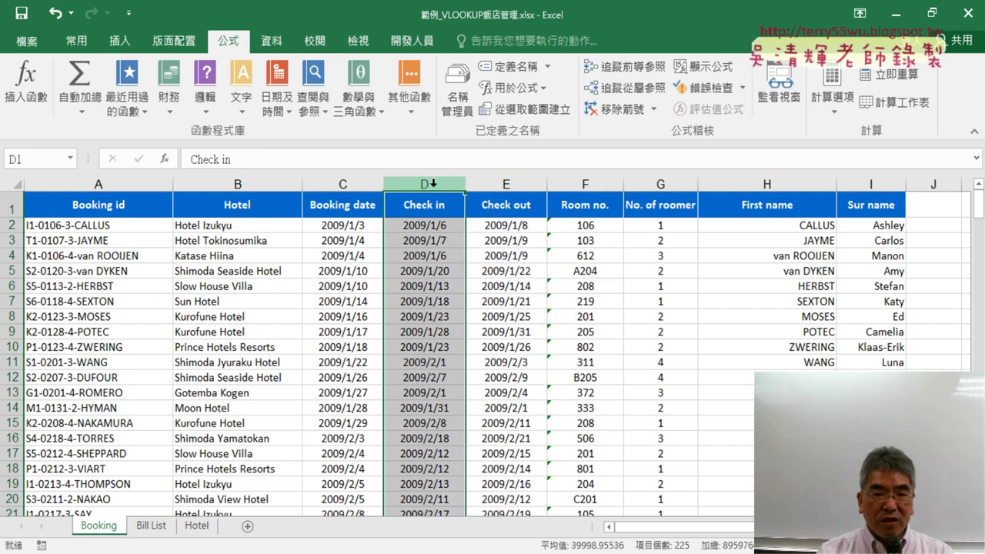
{"action": "left_click", "coordinate": [150, 526]}
Enter VLOOKUP(A2, Booking, 5, FALSE) in D2 and append a minus with a second lookup
{"action": "left_click", "coordinate": [391, 216]}
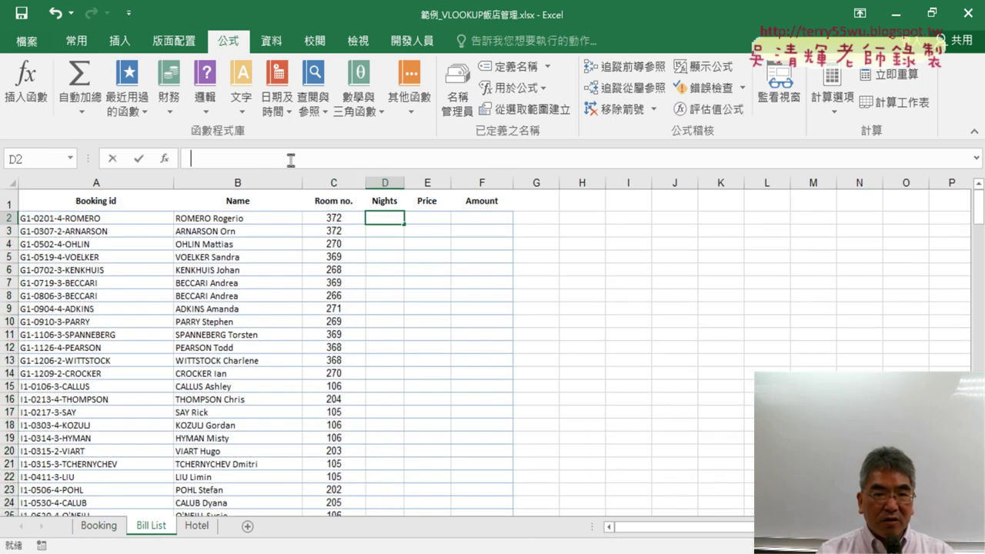
{"action": "right_click", "coordinate": [292, 159]}
{"action": "left_click", "coordinate": [323, 225]}
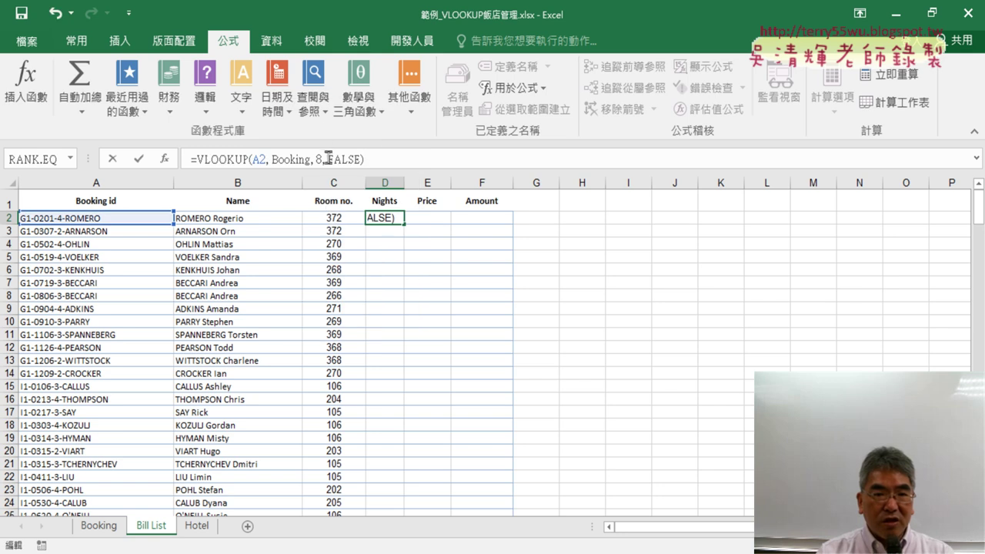
{"action": "double_click", "coordinate": [319, 160]}
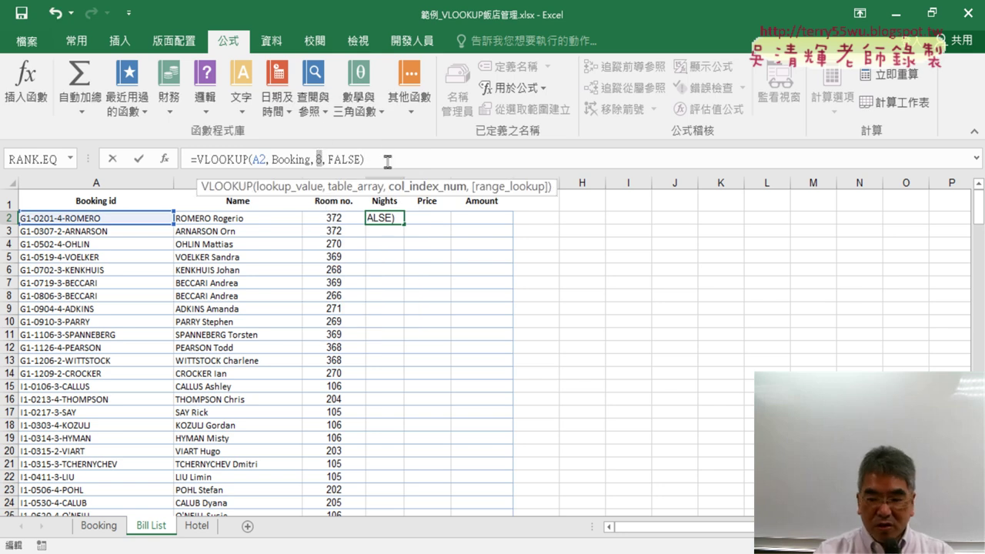
{"action": "type", "text": "35"}
{"action": "left_click", "coordinate": [388, 159]}
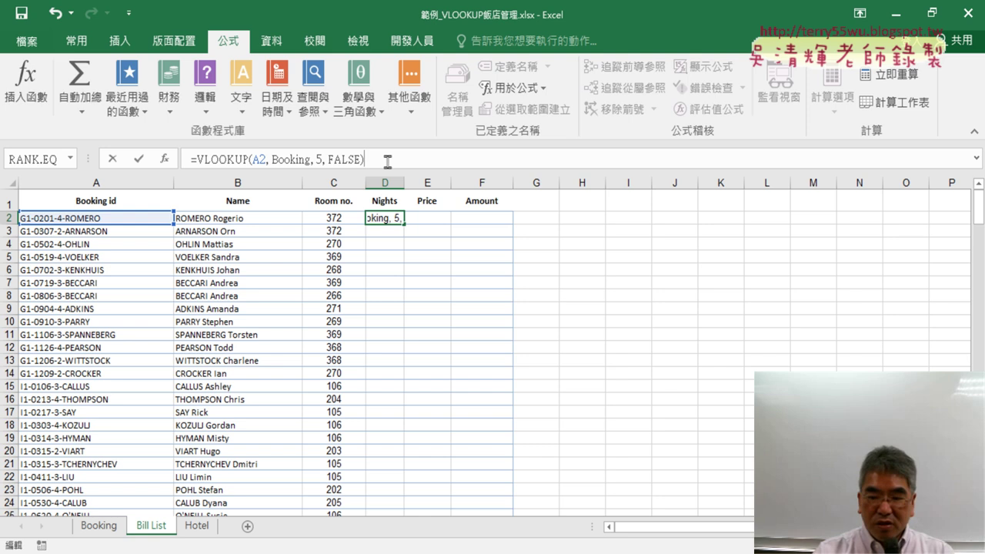
{"action": "type", "text": "-"}
{"action": "key", "text": "ctrl+v"}
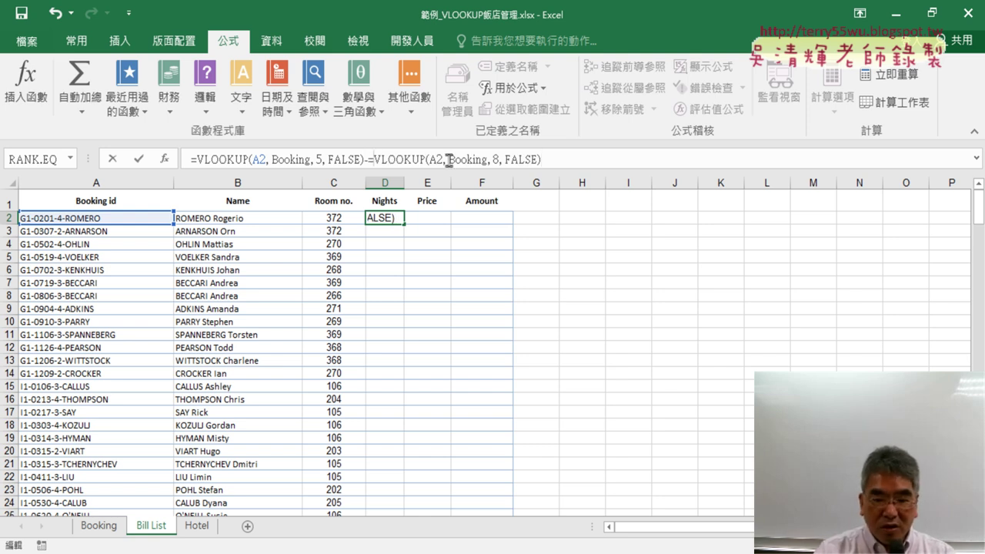
Set the second lookup to column 4 and fill the Nights formula down column D
{"action": "key", "text": "Right"}
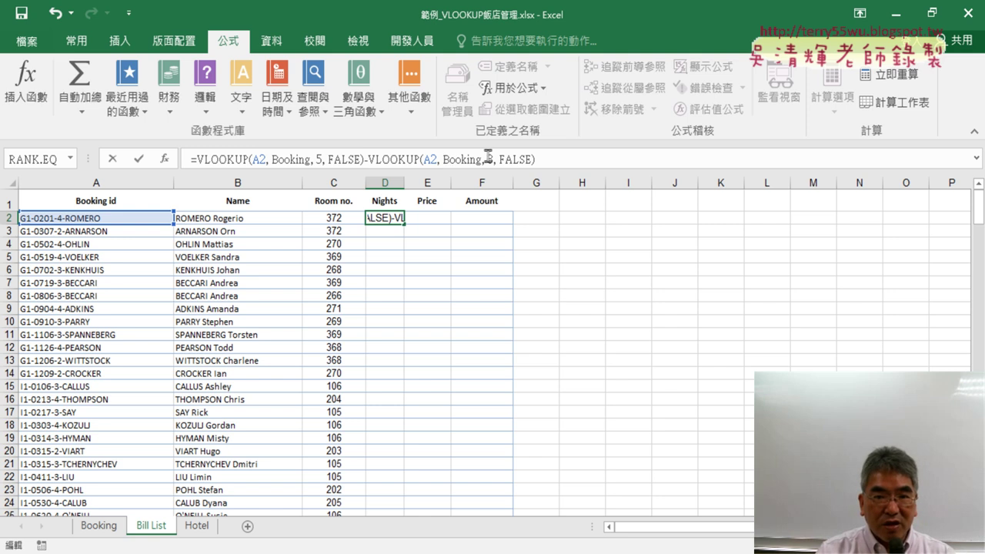
{"action": "double_click", "coordinate": [491, 160]}
{"action": "type", "text": "4"}
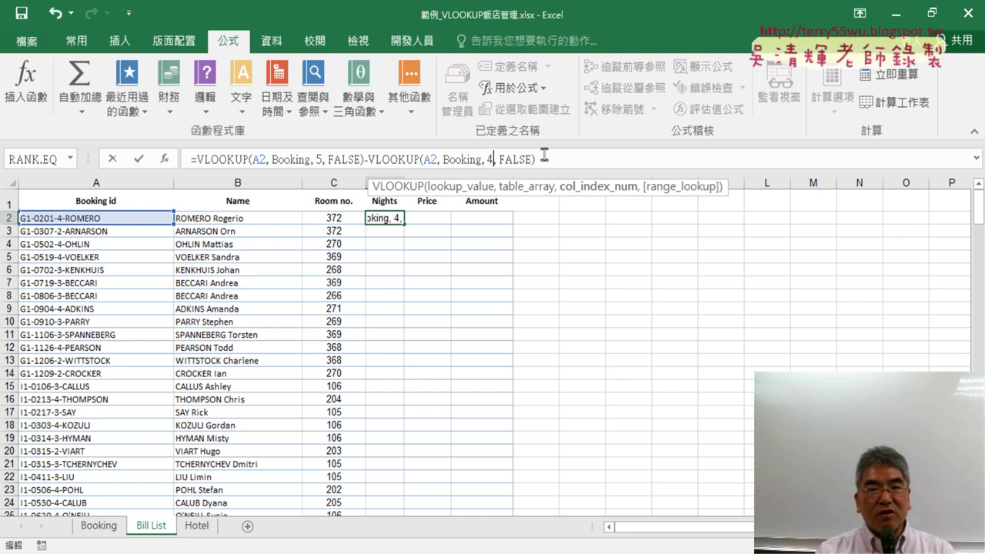
{"action": "left_click", "coordinate": [135, 159]}
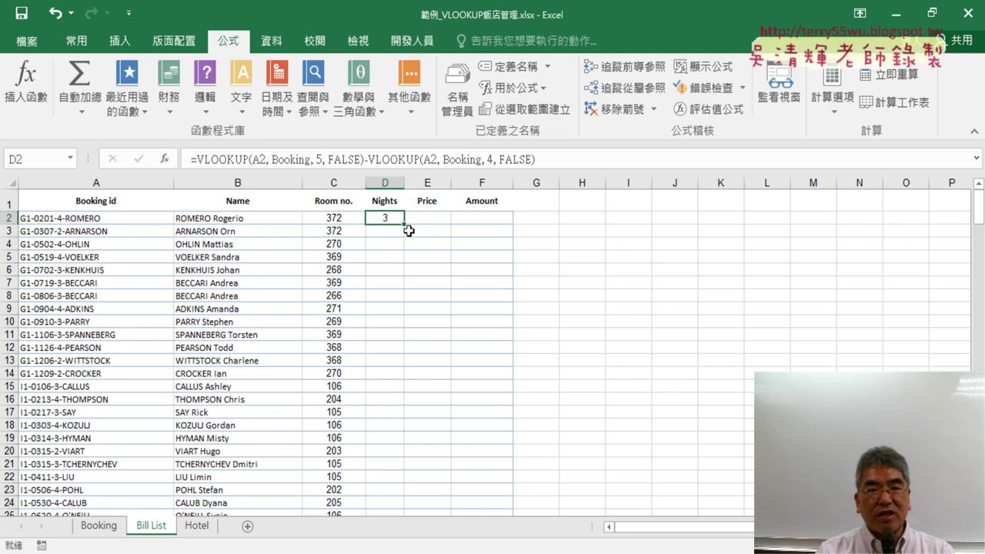
{"action": "double_click", "coordinate": [405, 224]}
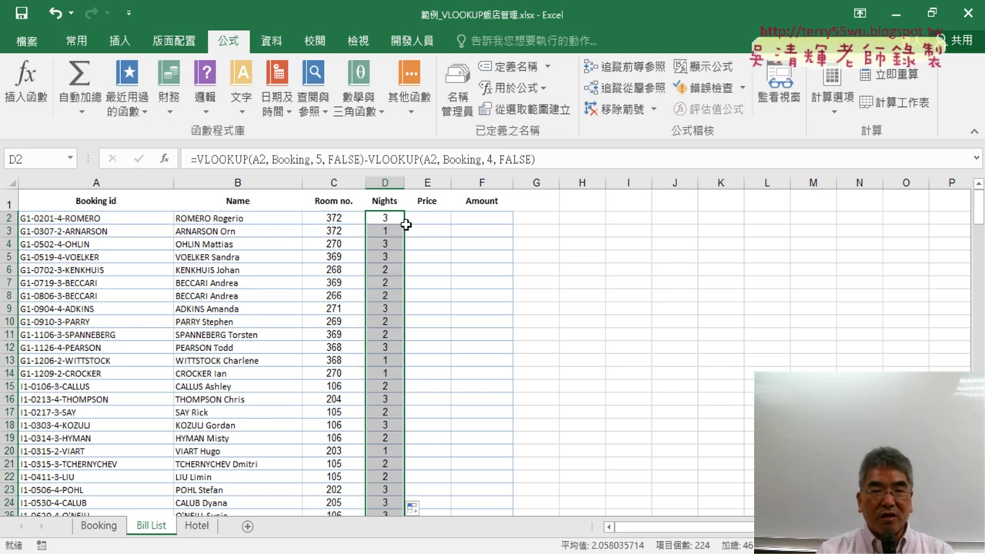
{"action": "left_click", "coordinate": [438, 219]}
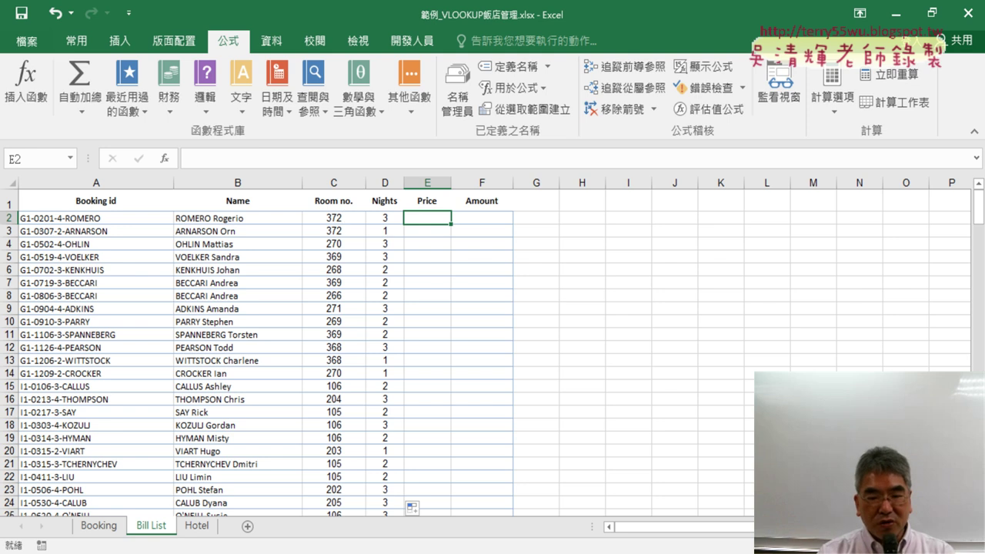
{"action": "key", "text": "alt+Tab"}
Scroll to the Price question and highlight its wording about A2 and 加上C2資料
{"action": "scroll", "coordinate": [521, 327], "scroll_direction": "down", "scroll_amount": 1}
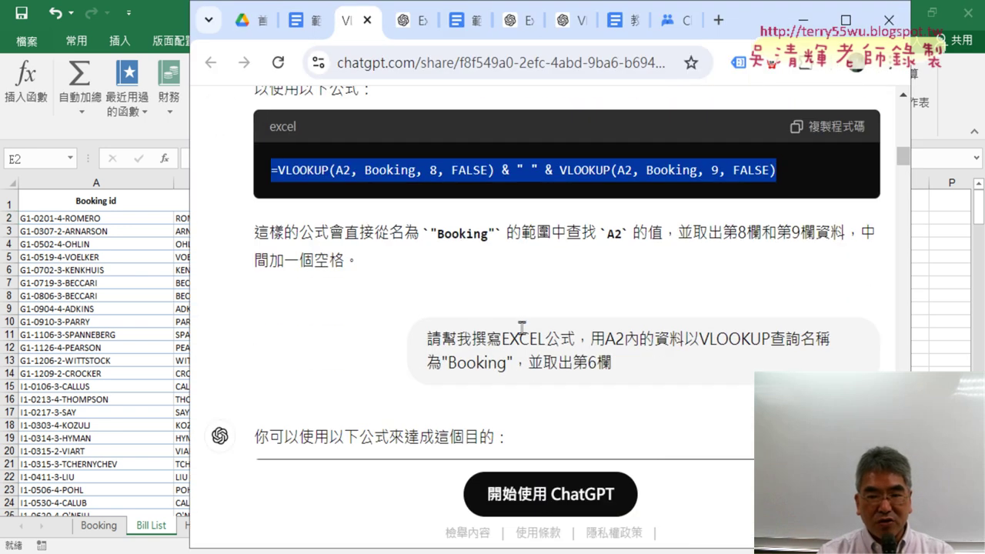
{"action": "scroll", "coordinate": [514, 313], "scroll_direction": "down", "scroll_amount": 3}
{"action": "scroll", "coordinate": [514, 313], "scroll_direction": "down", "scroll_amount": 4}
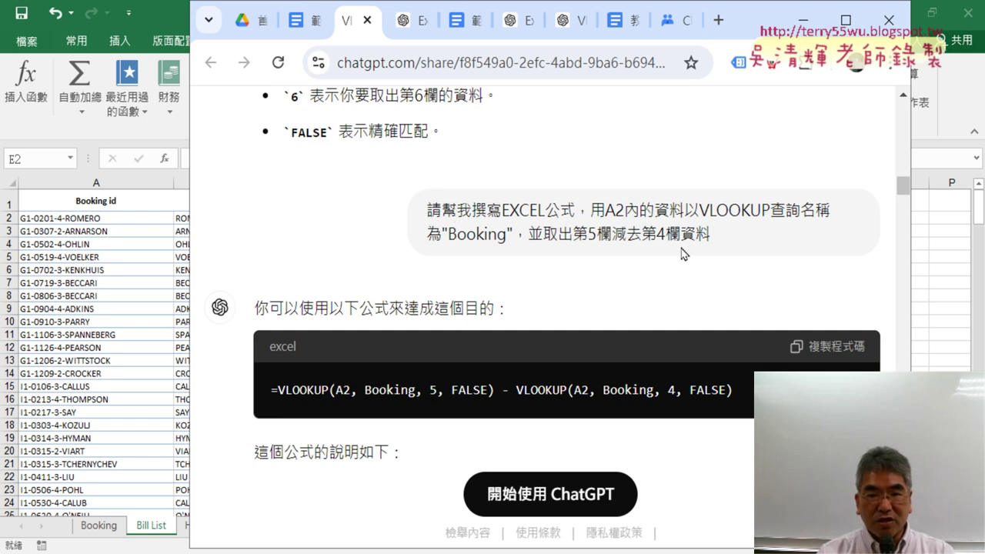
{"action": "left_click_drag", "start_coordinate": [461, 215], "coordinate": [747, 248]}
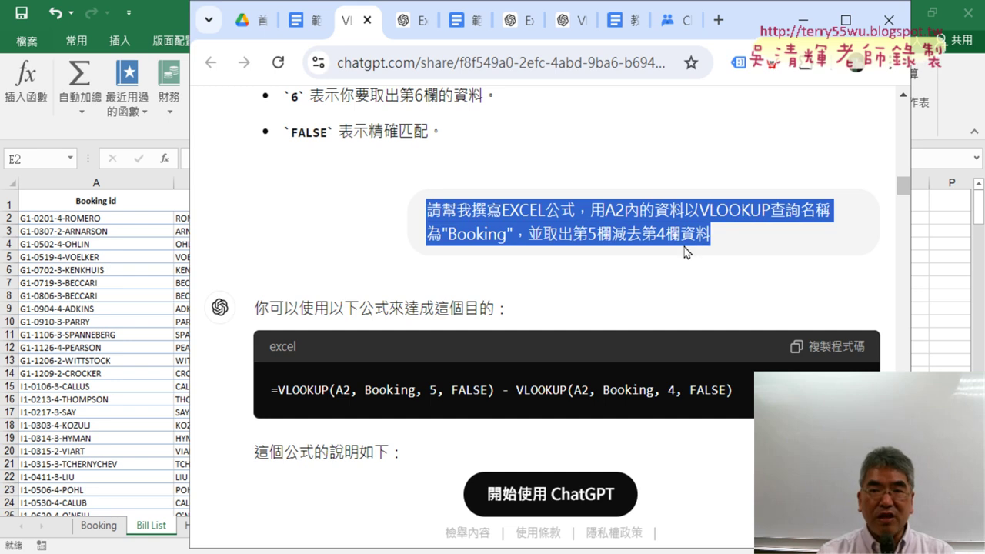
{"action": "scroll", "coordinate": [680, 254], "scroll_direction": "down", "scroll_amount": 3}
{"action": "scroll", "coordinate": [681, 253], "scroll_direction": "down", "scroll_amount": 2}
{"action": "scroll", "coordinate": [680, 253], "scroll_direction": "down", "scroll_amount": 1}
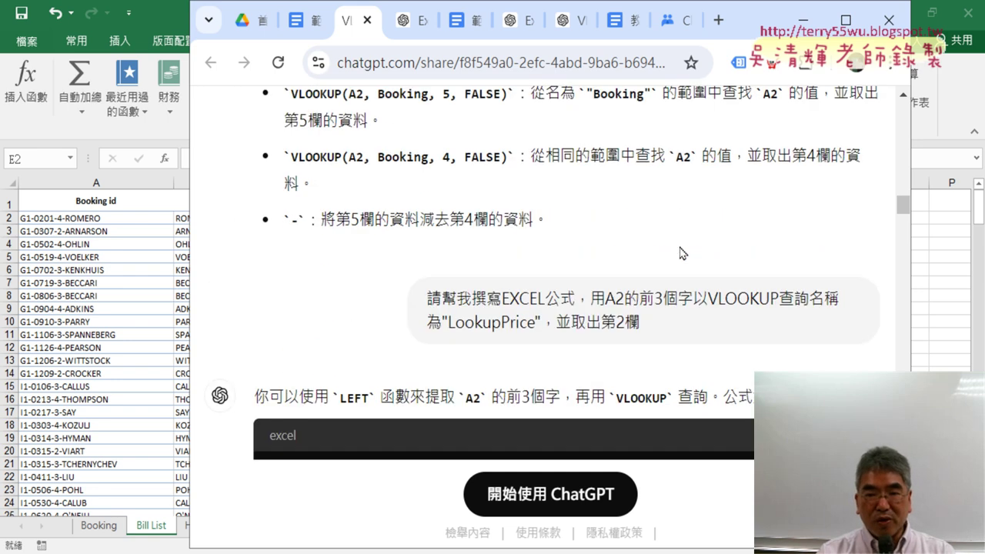
{"action": "scroll", "coordinate": [525, 247], "scroll_direction": "down", "scroll_amount": 1}
{"action": "left_click_drag", "start_coordinate": [427, 200], "coordinate": [570, 202]}
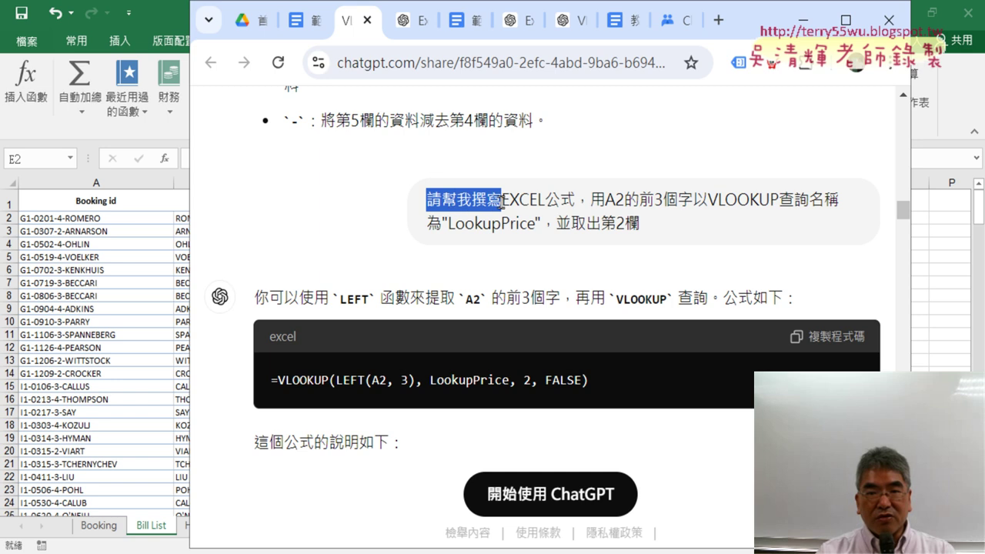
{"action": "double_click", "coordinate": [612, 202]}
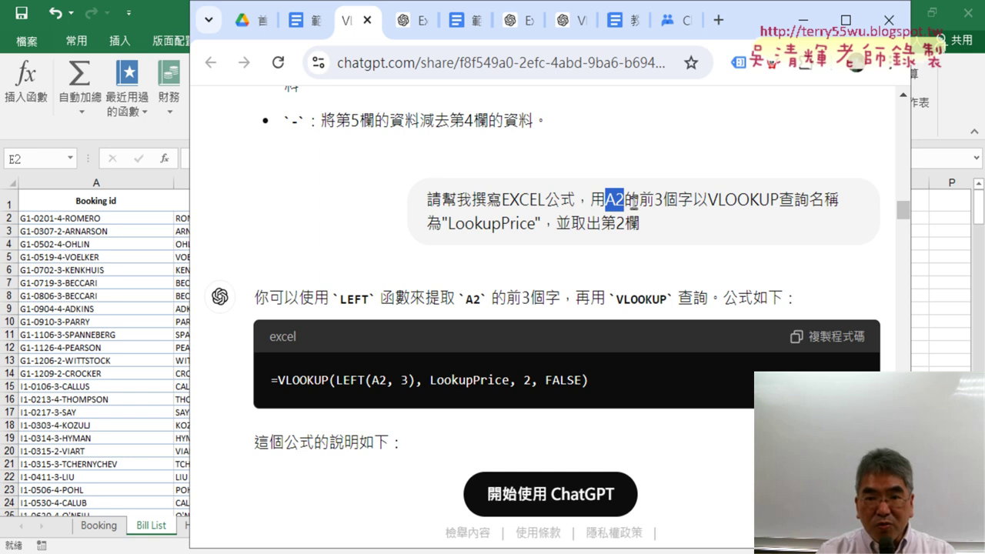
{"action": "scroll", "coordinate": [639, 200], "scroll_direction": "down", "scroll_amount": 5}
{"action": "scroll", "coordinate": [643, 199], "scroll_direction": "down", "scroll_amount": 2}
{"action": "scroll", "coordinate": [647, 197], "scroll_direction": "up", "scroll_amount": 2}
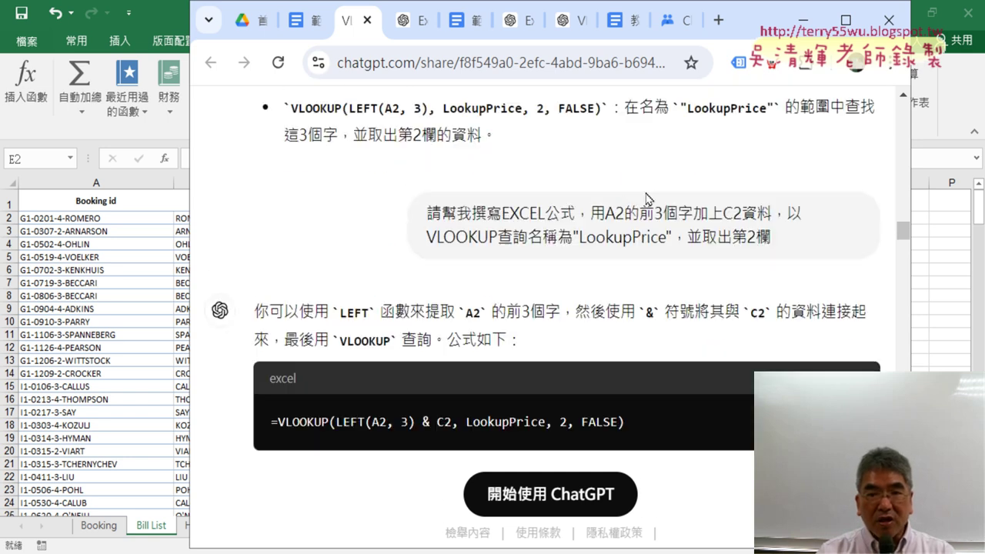
{"action": "left_click_drag", "start_coordinate": [696, 224], "coordinate": [766, 225]}
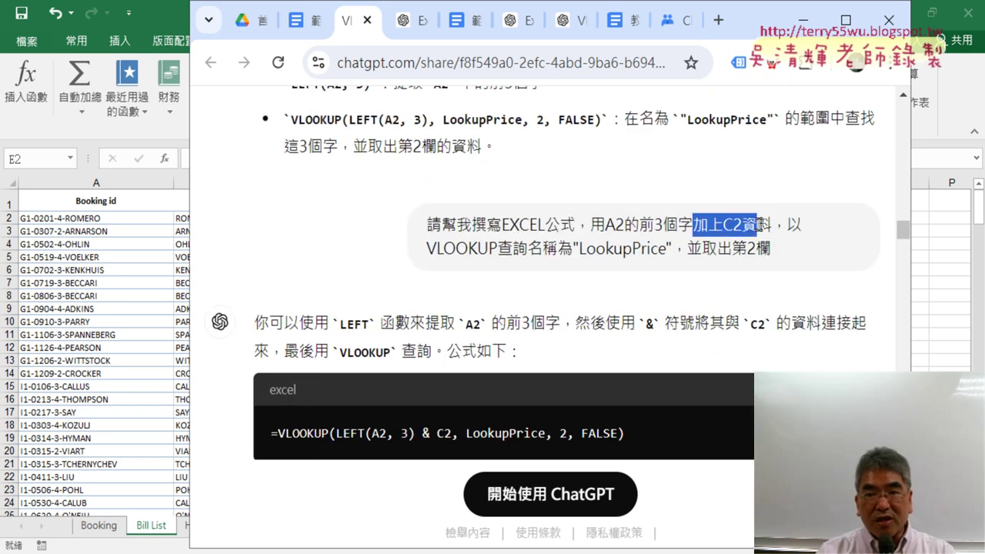
Copy the suggested formula =VLOOKUP(LEFT(A2, 3) & C2, LookupPrice, 2, FALSE)
{"action": "left_click_drag", "start_coordinate": [758, 31], "coordinate": [849, 33]}
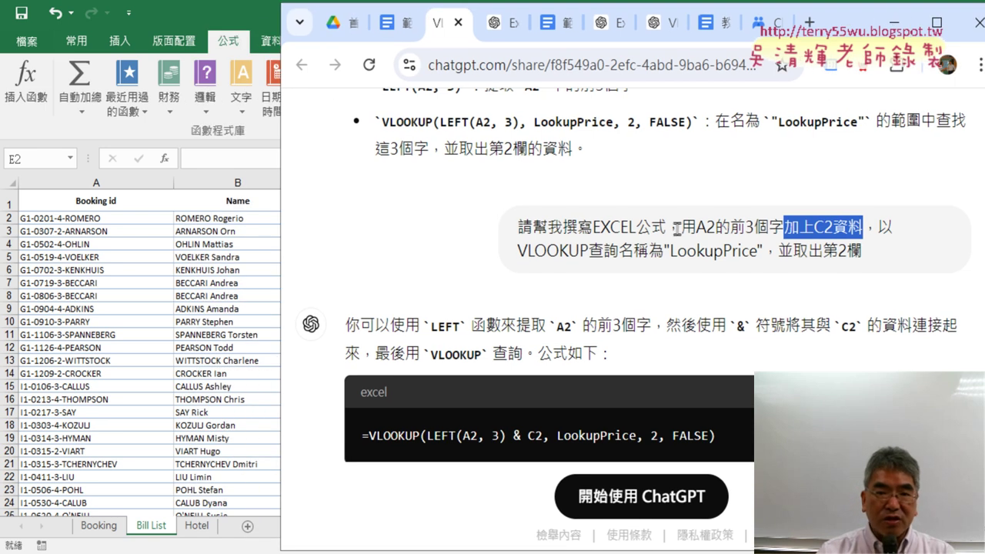
{"action": "left_click_drag", "start_coordinate": [844, 26], "coordinate": [701, 24]}
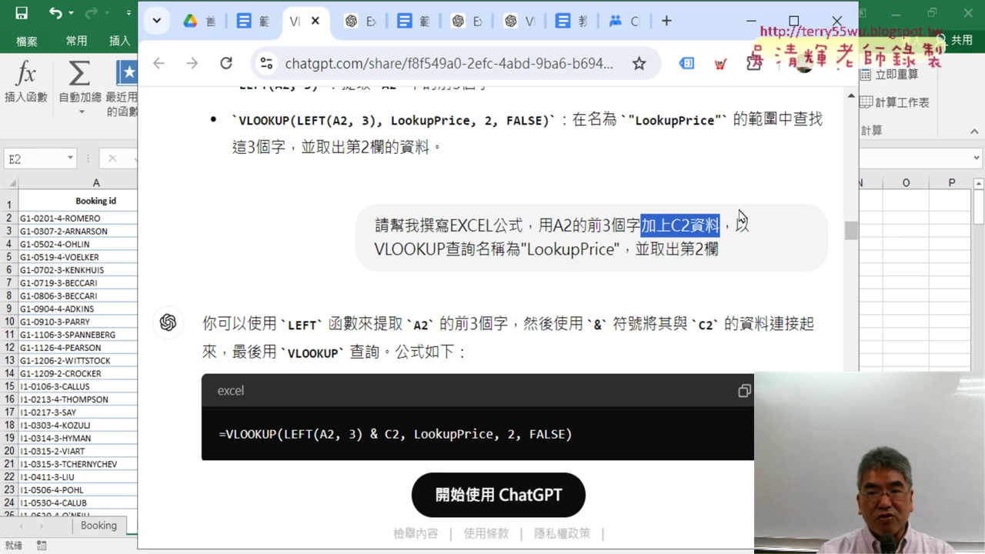
{"action": "scroll", "coordinate": [724, 222], "scroll_direction": "down", "scroll_amount": 3}
{"action": "left_click_drag", "start_coordinate": [573, 236], "coordinate": [208, 239]}
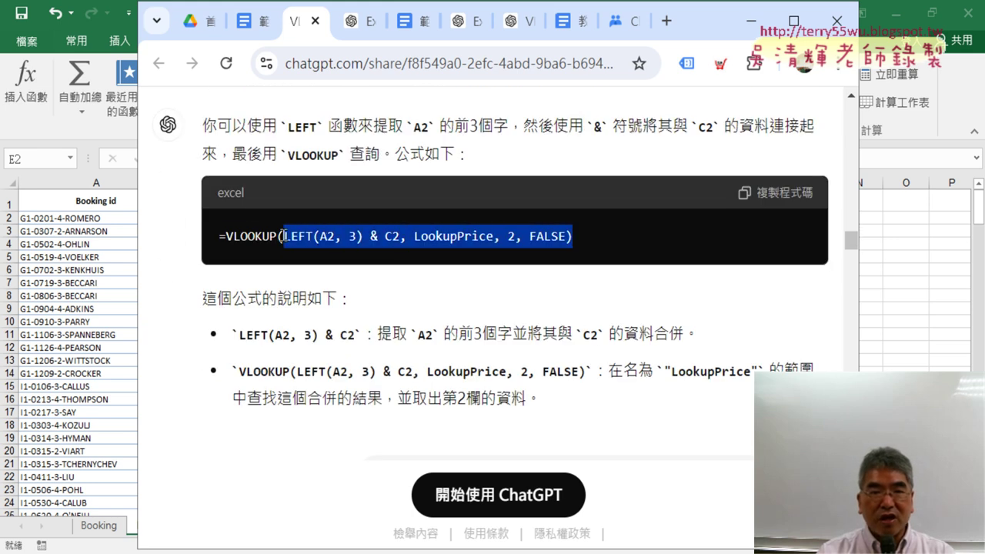
{"action": "right_click", "coordinate": [314, 240]}
{"action": "left_click", "coordinate": [316, 254]}
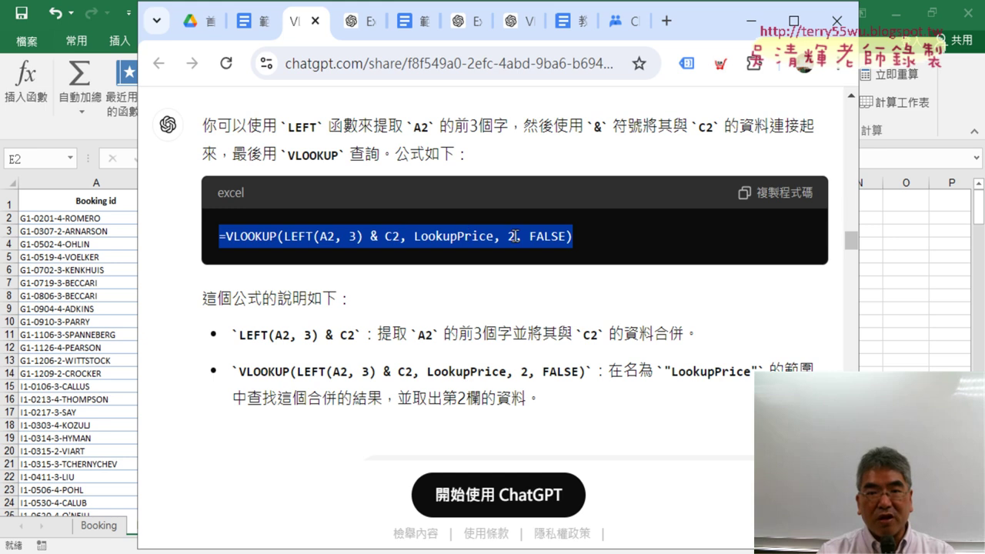
Paste the LookupPrice formula into E2, showing 3,800, and fill it down the Price column
{"action": "left_click", "coordinate": [934, 249]}
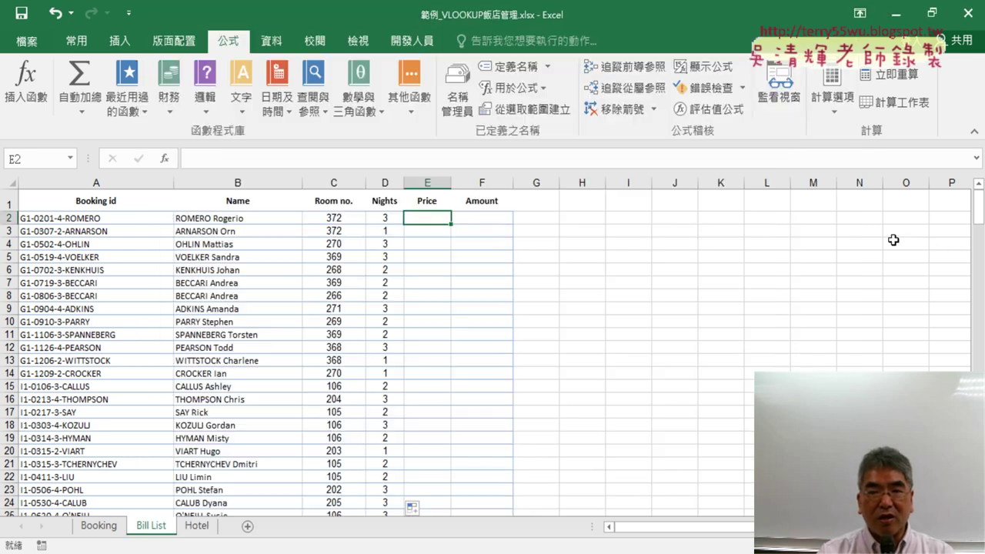
{"action": "left_click", "coordinate": [330, 159]}
{"action": "right_click", "coordinate": [312, 158]}
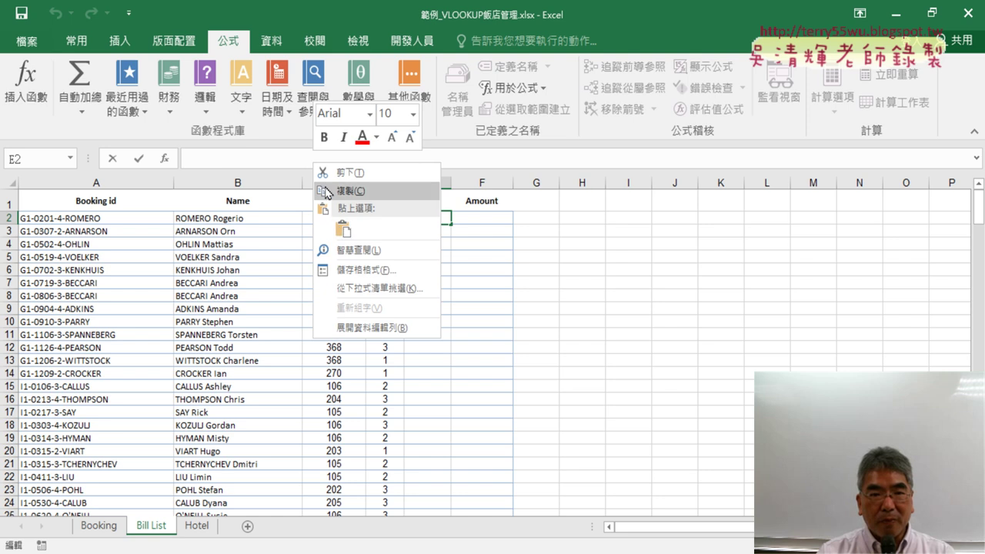
{"action": "left_click", "coordinate": [343, 228]}
{"action": "left_click", "coordinate": [140, 161]}
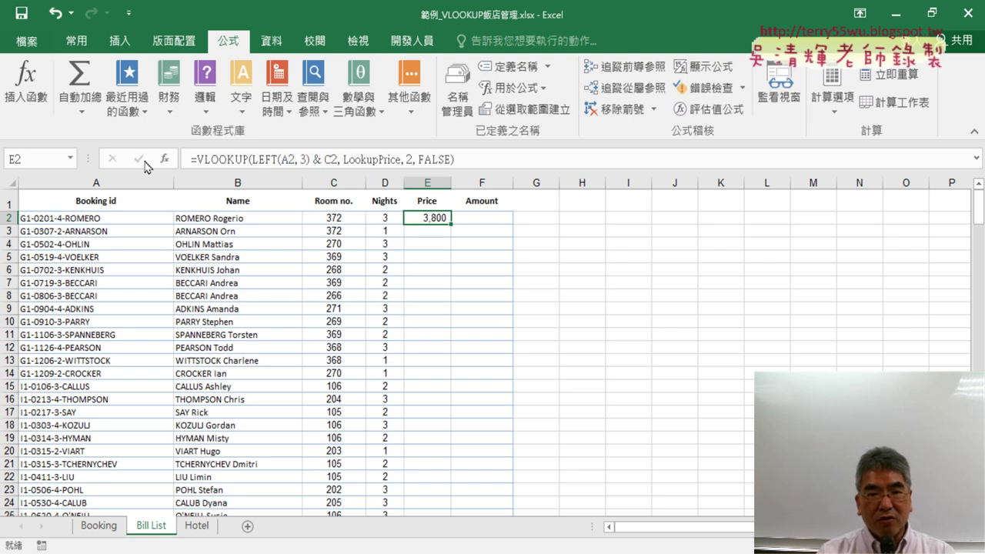
{"action": "double_click", "coordinate": [452, 223]}
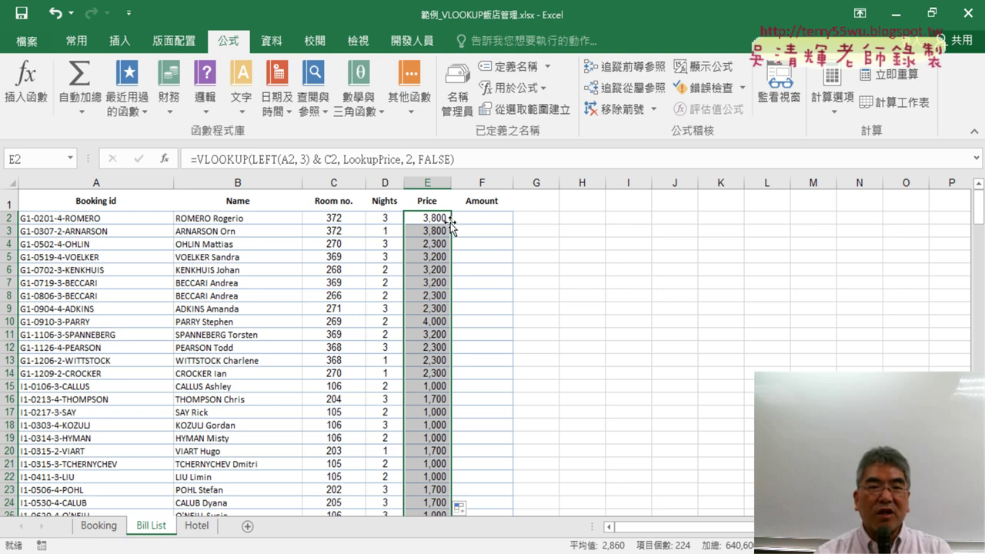
{"action": "left_click", "coordinate": [489, 218]}
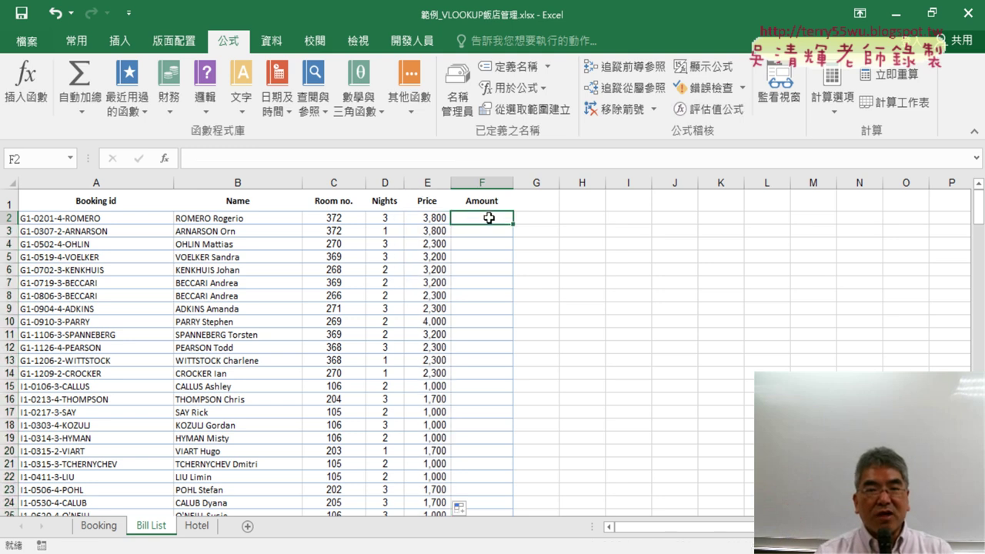
Enter =D2*E2 in F2 for $11,400 and fill the Amount formula down column F
{"action": "left_click", "coordinate": [350, 162]}
{"action": "type", "text": "JL"}
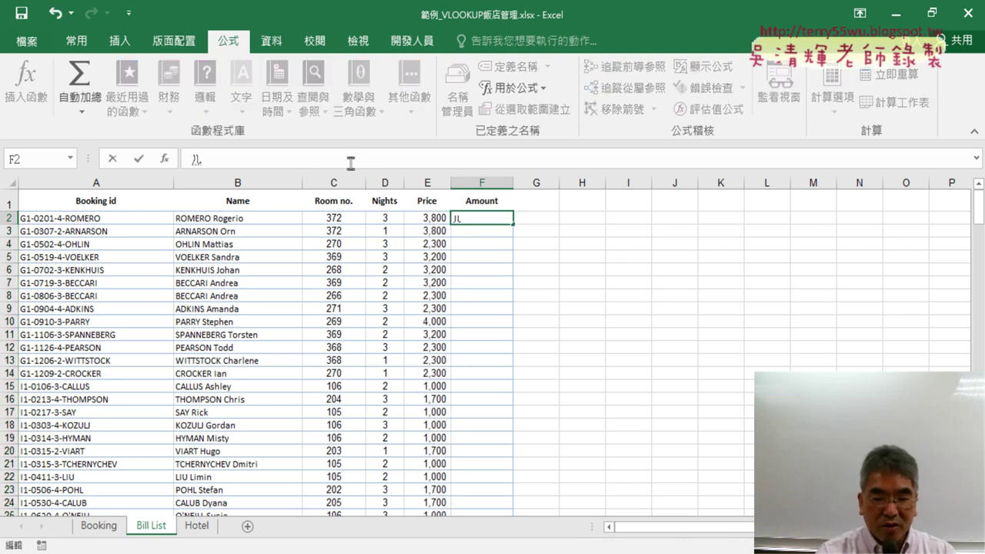
{"action": "key", "text": "Escape"}
{"action": "type", "text": "="}
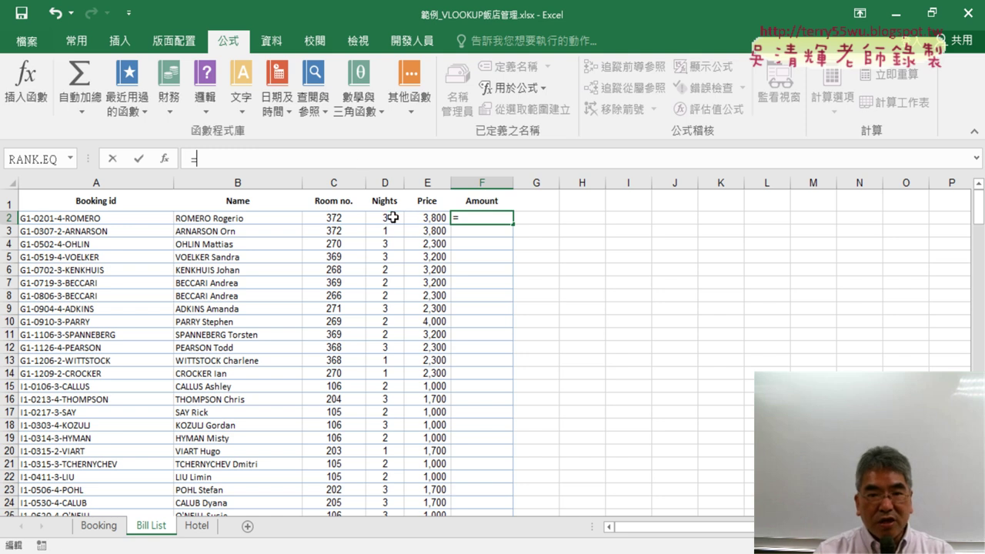
{"action": "left_click", "coordinate": [393, 218]}
{"action": "type", "text": "*"}
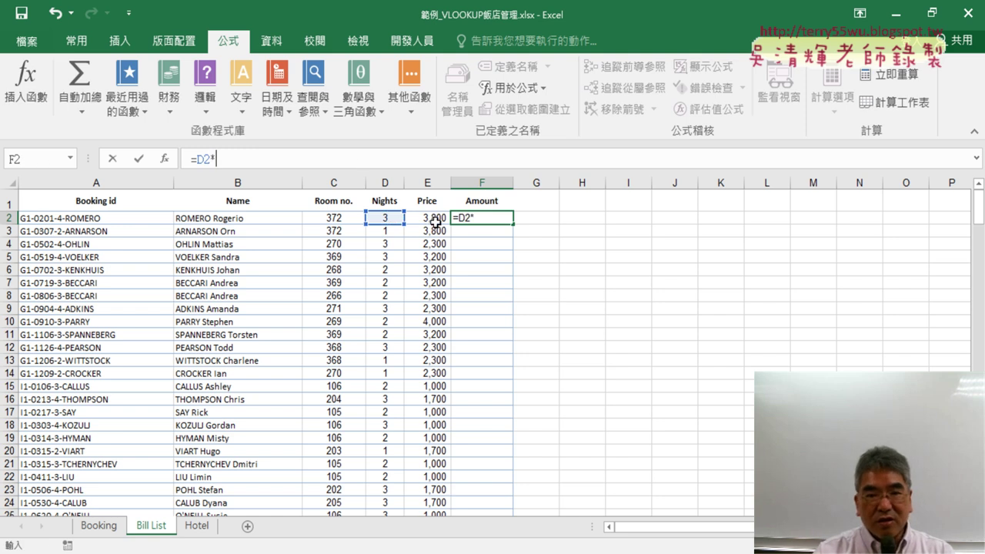
{"action": "left_click", "coordinate": [435, 220]}
{"action": "left_click", "coordinate": [140, 159]}
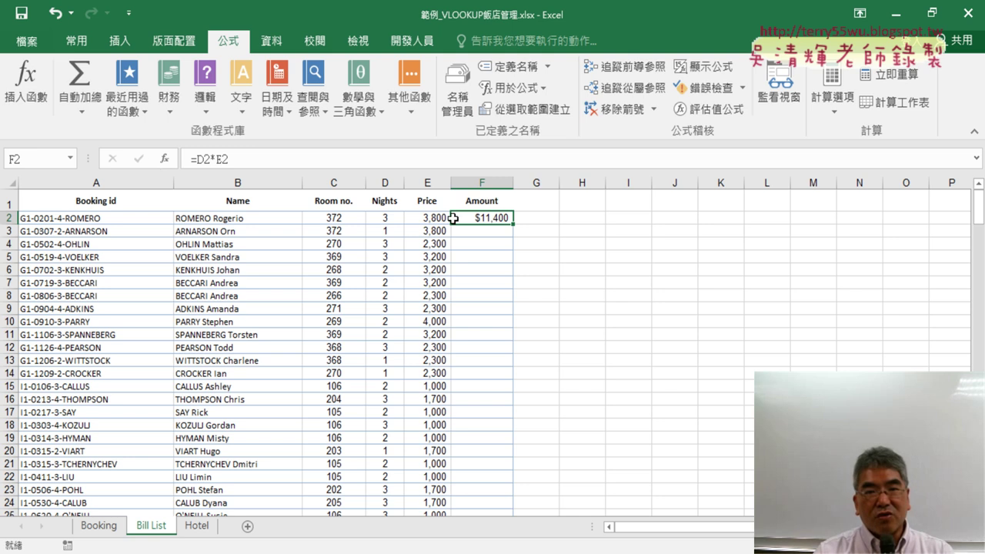
{"action": "double_click", "coordinate": [513, 224]}
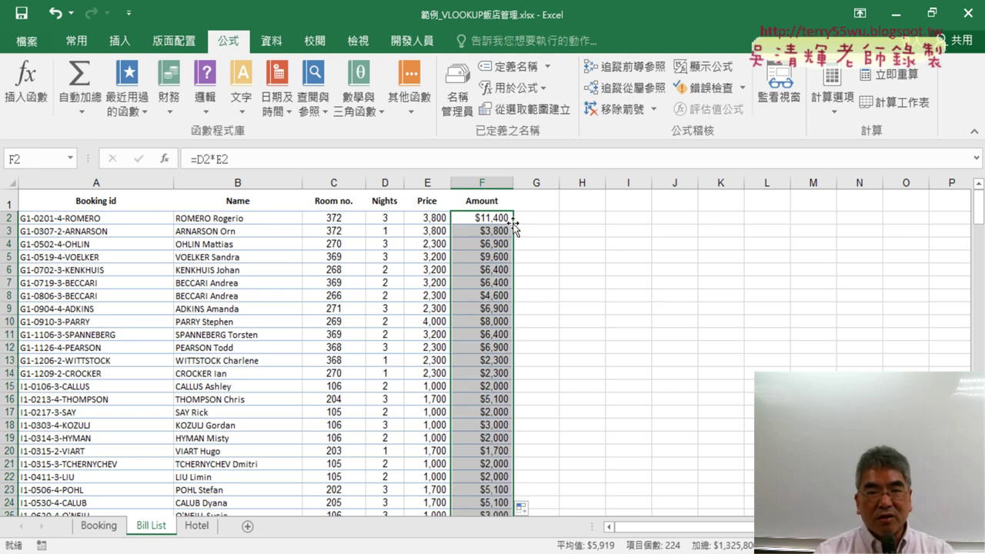
{"action": "left_click", "coordinate": [278, 217]}
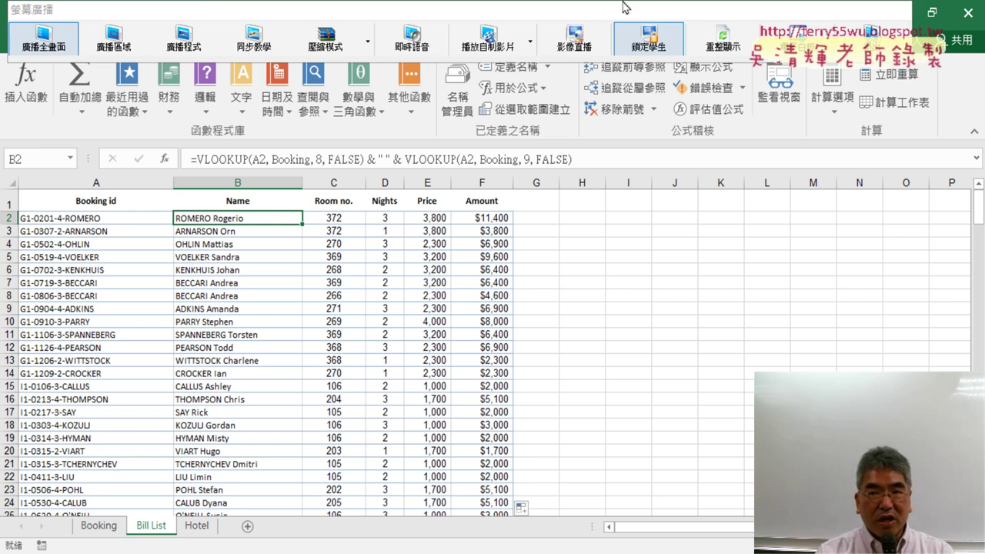
{"action": "left_click", "coordinate": [873, 31]}
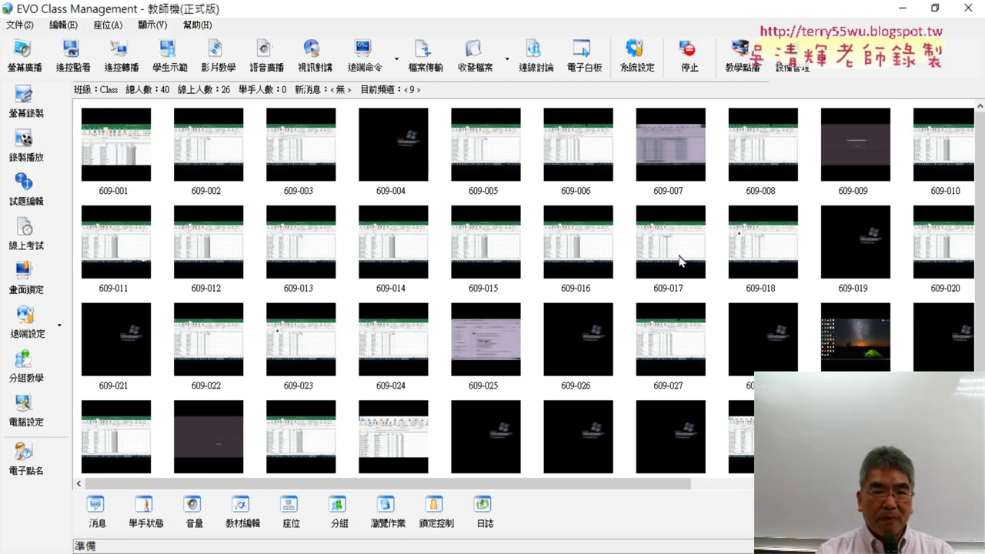
{"action": "left_click", "coordinate": [902, 8]}
{"action": "left_click", "coordinate": [582, 308]}
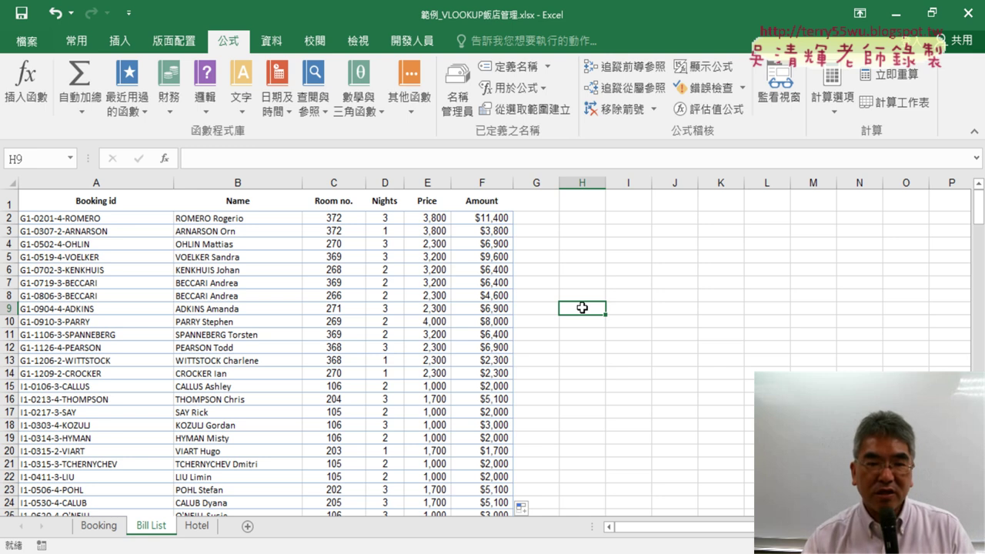
{"action": "left_click", "coordinate": [261, 223]}
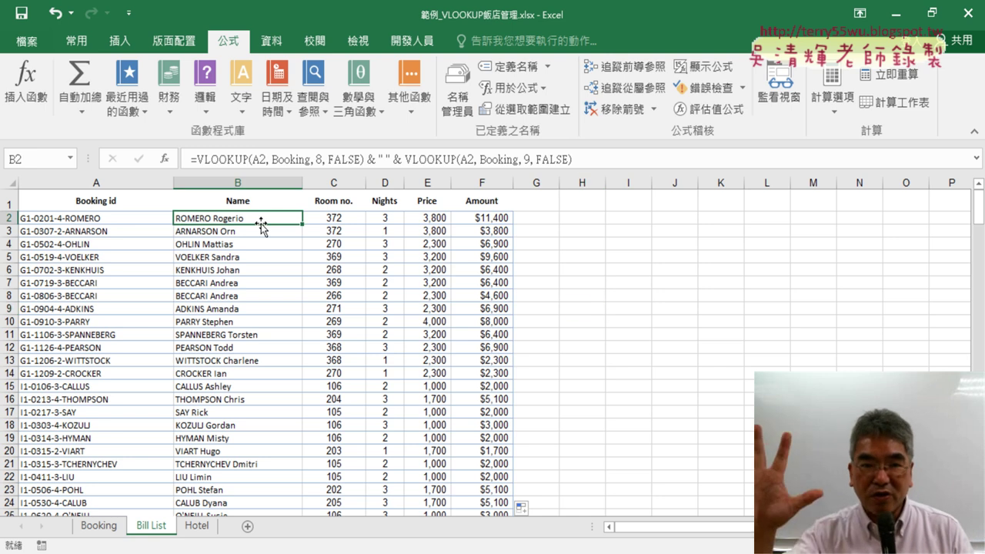